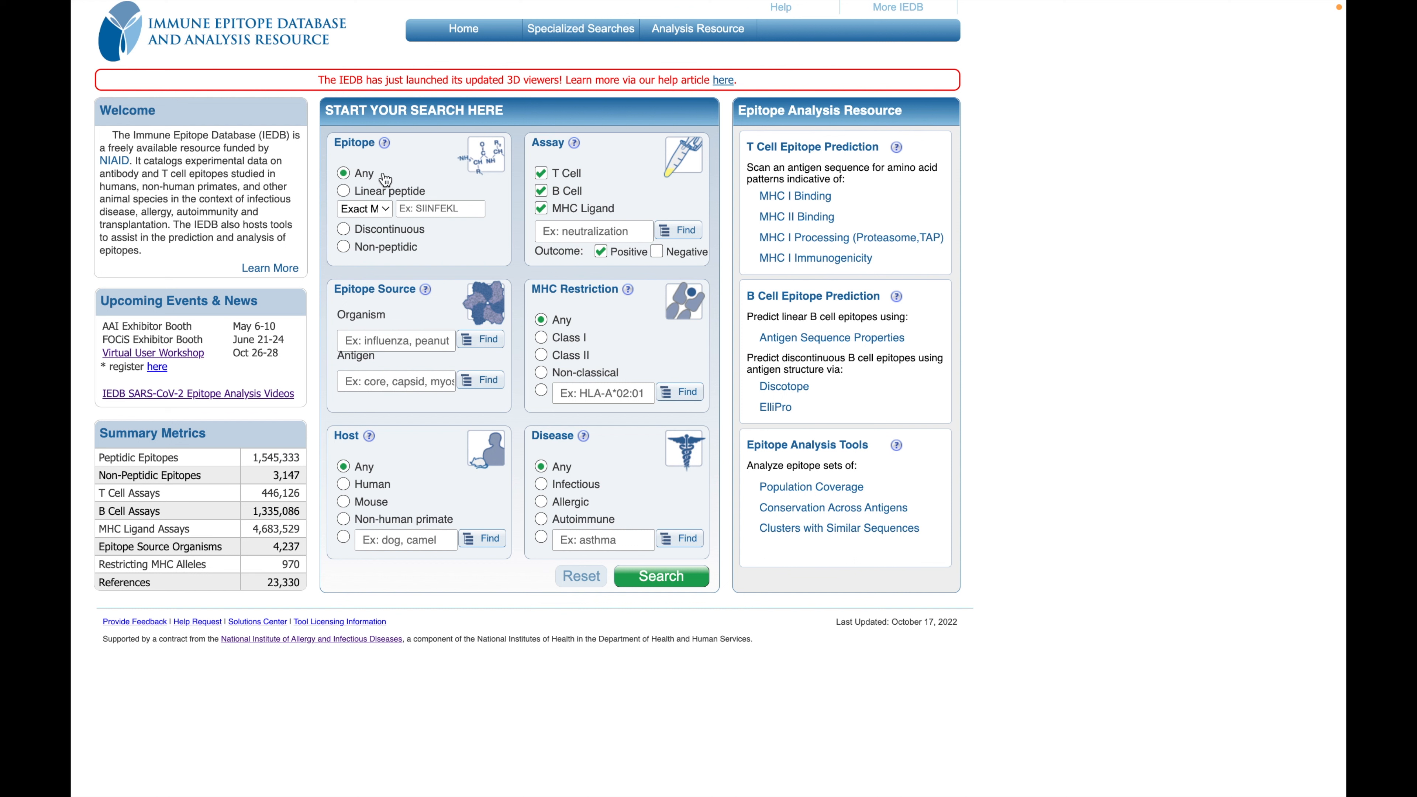
Step: Set the epitope source organism to SARS-CoV2 (ID:2697049, SARS2)
scroll(429, 319, "down", 1)
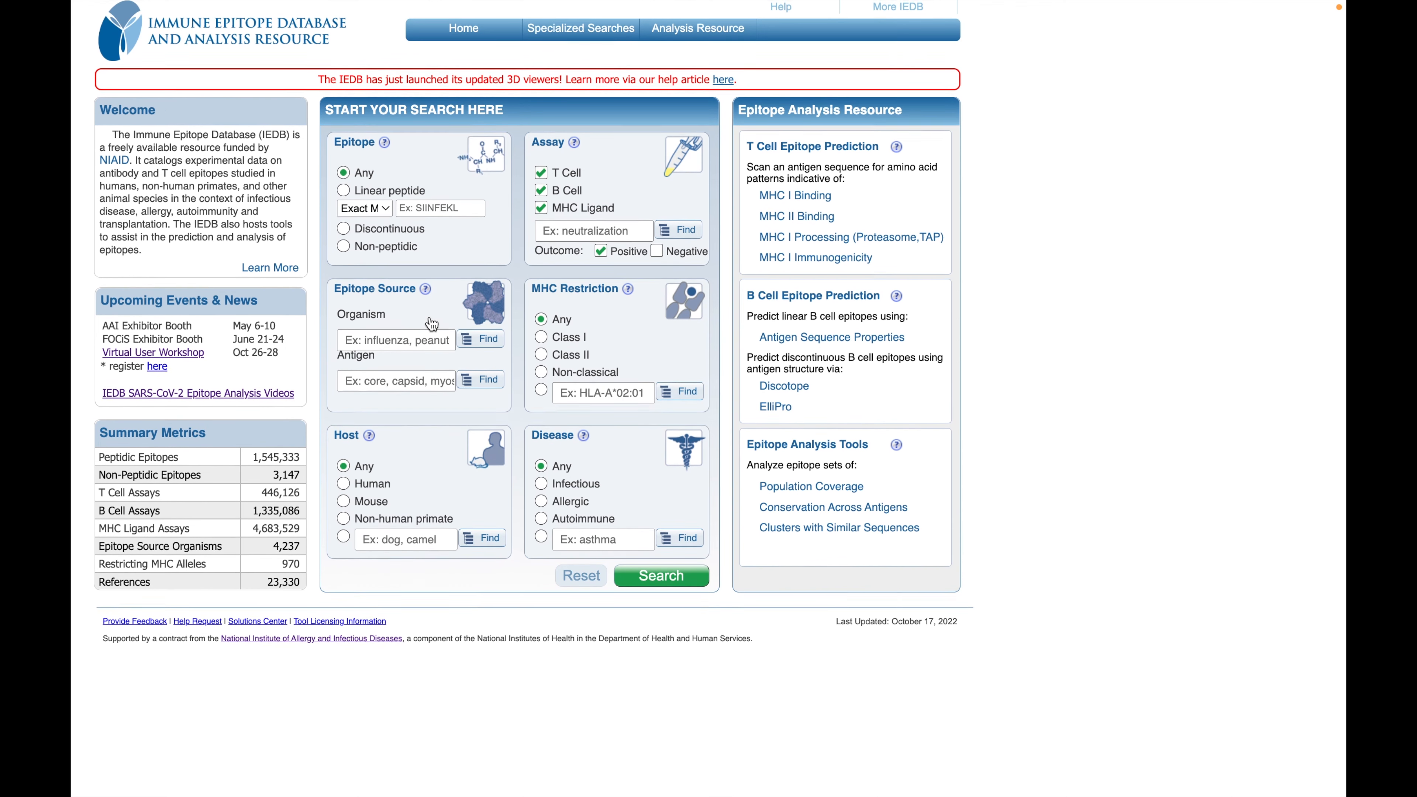
left_click(399, 335)
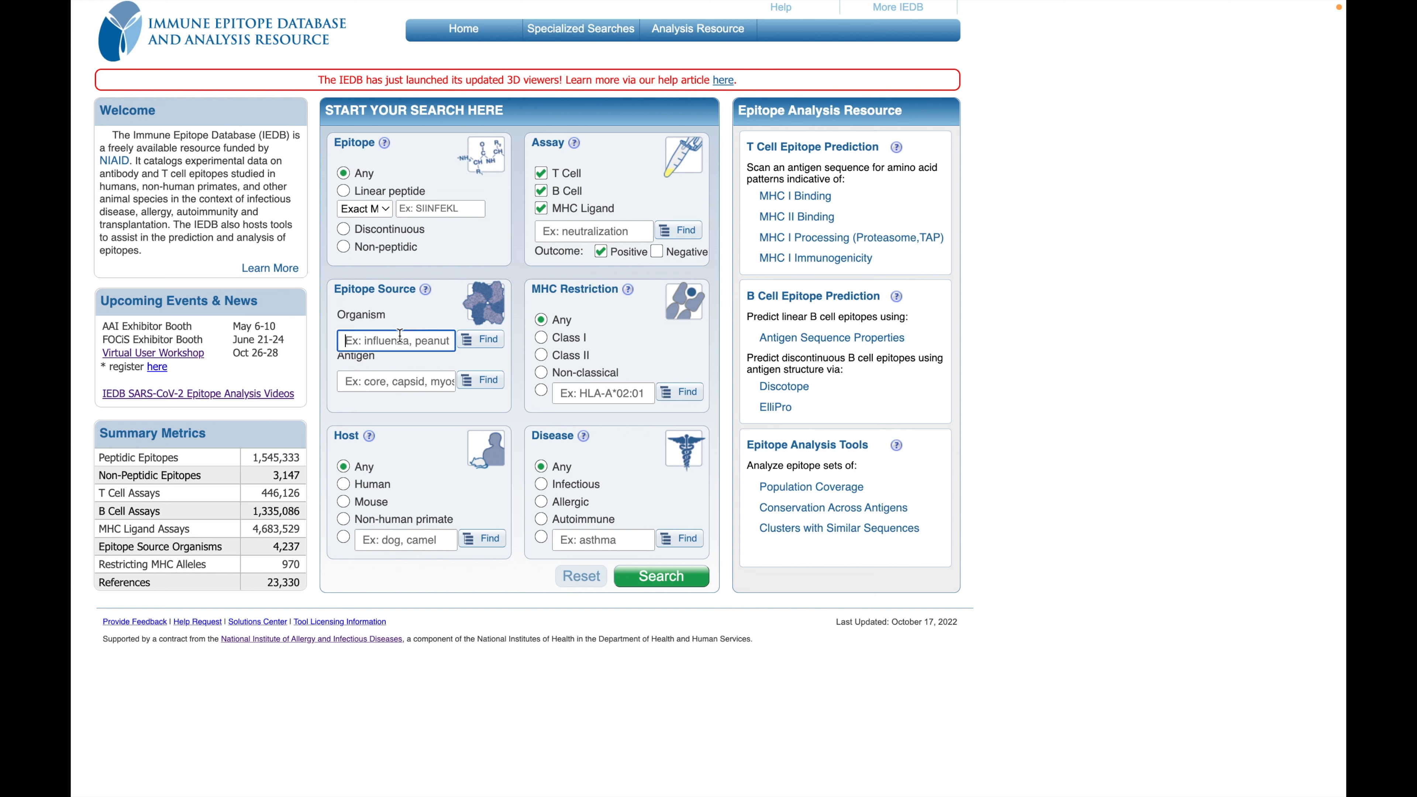
type("sar")
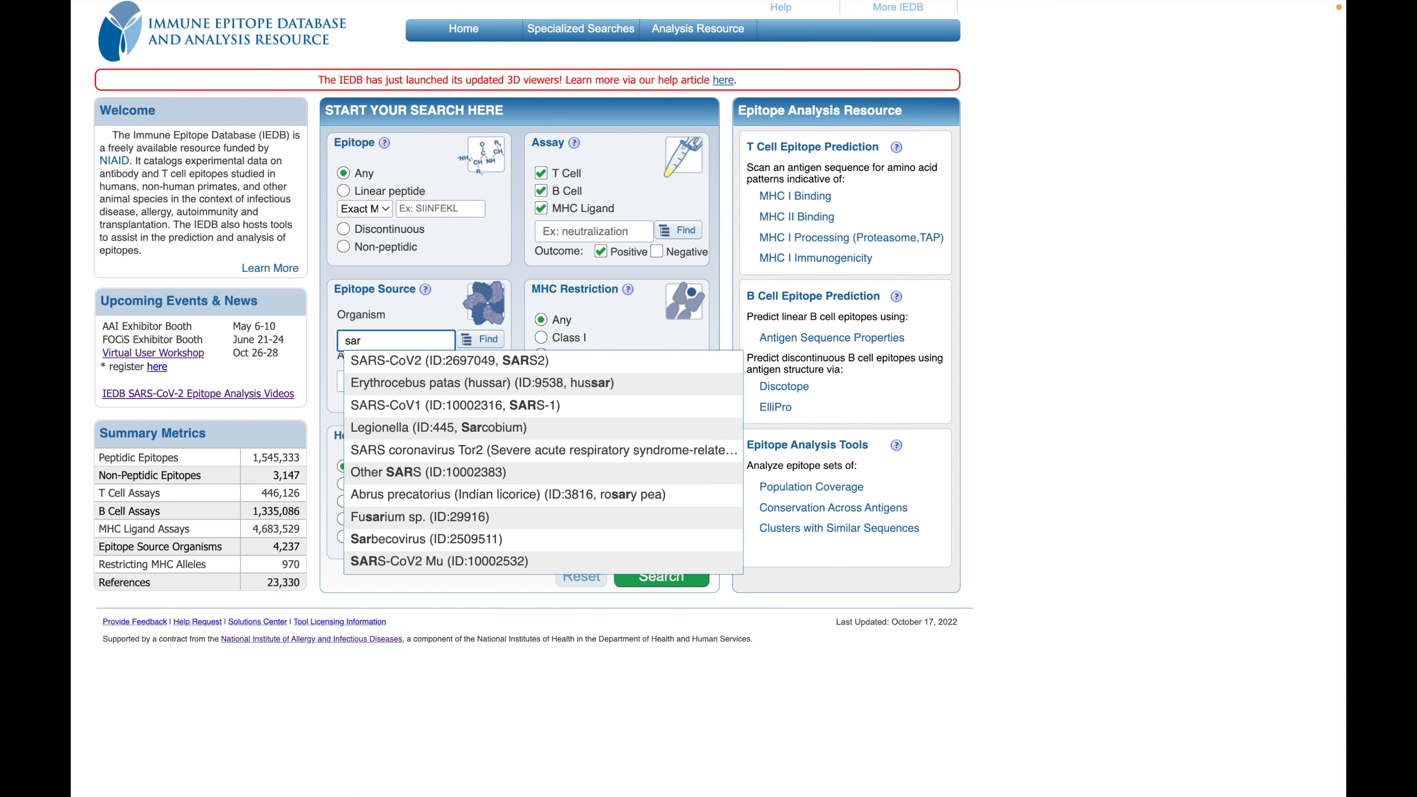
left_click(463, 364)
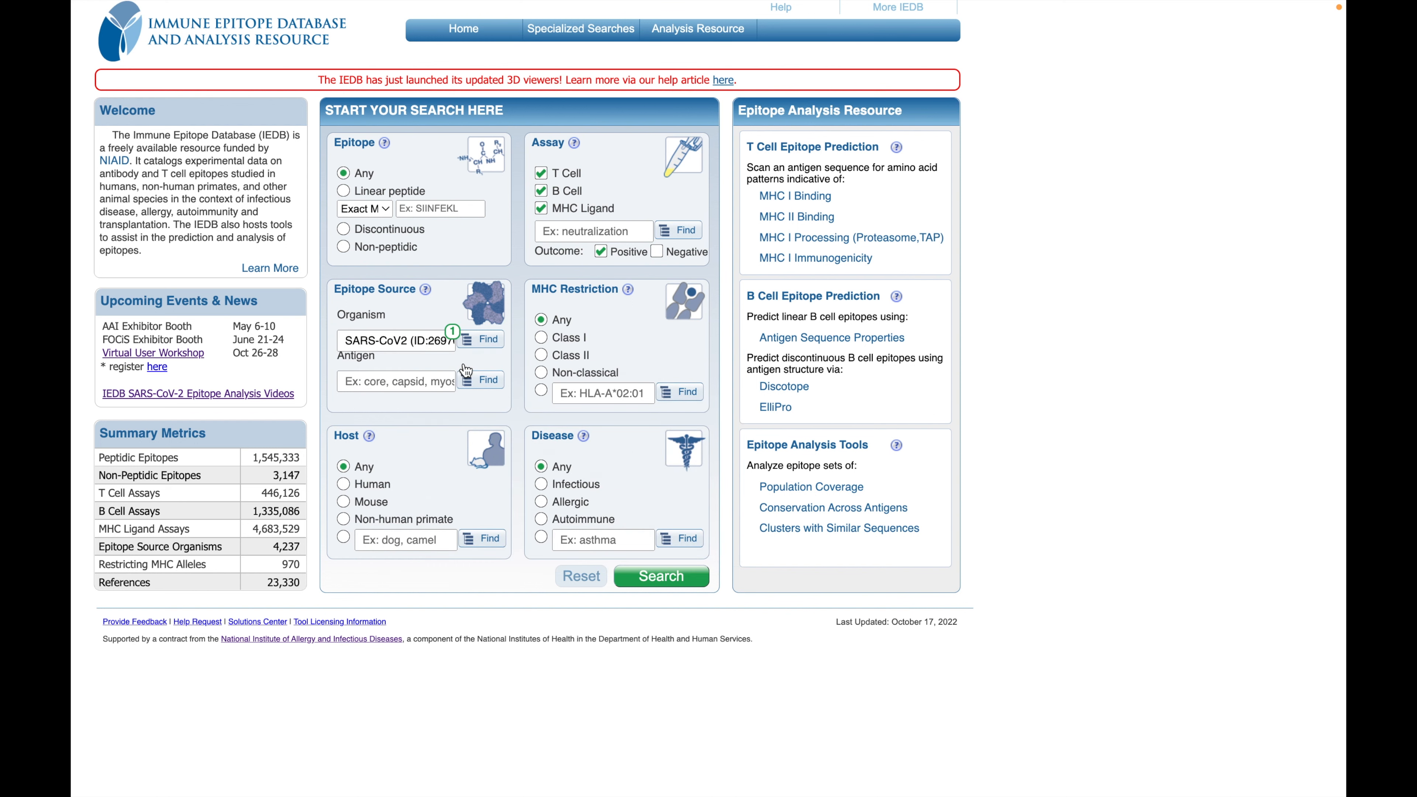
Step: Try looking up dog as the host in the host organism finder, and close the finder without applying a selection
left_click(403, 385)
left_click(391, 427)
left_click(376, 487)
left_click(481, 539)
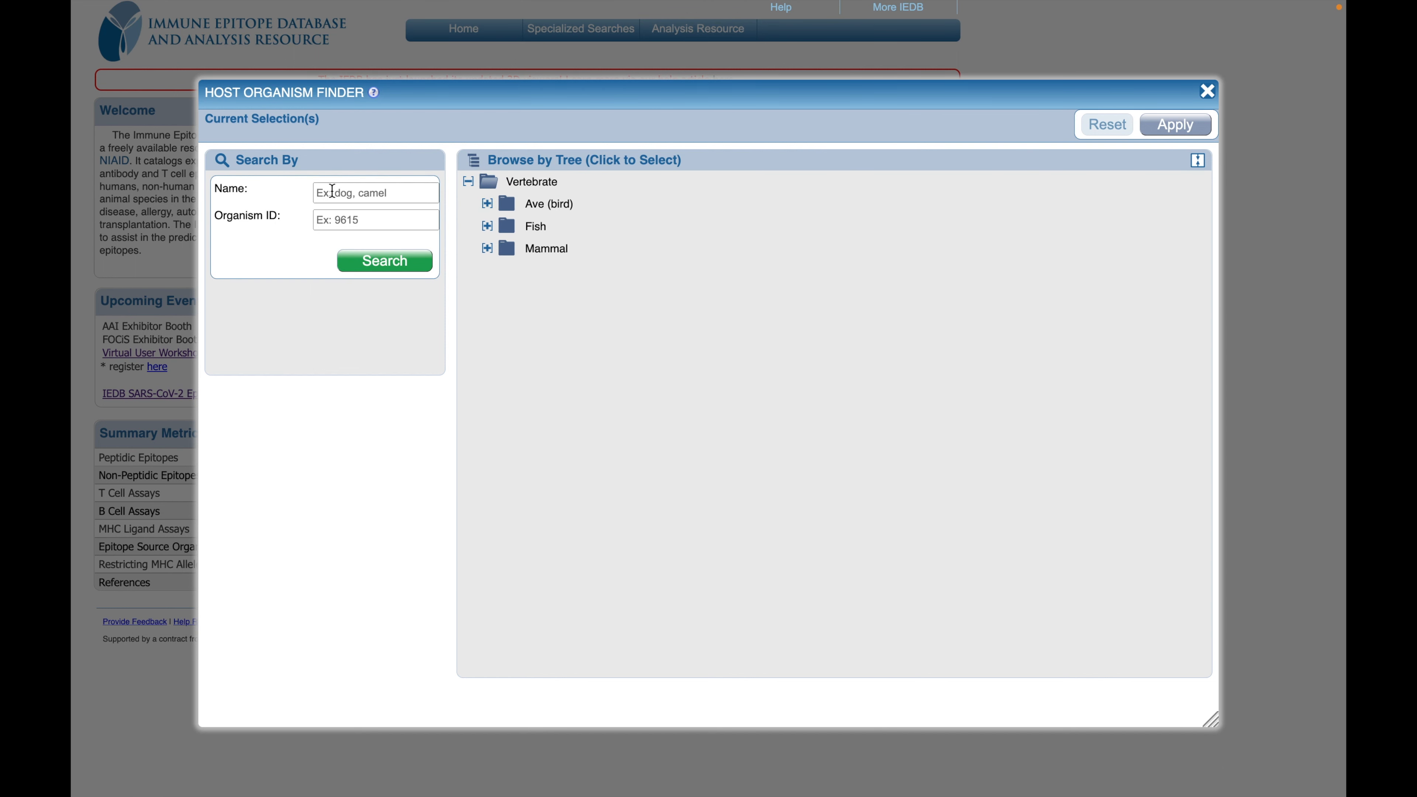
left_click(395, 184)
type("dog")
key("BackSpace")
key("BackSpace")
key("BackSpace")
left_click(1225, 122)
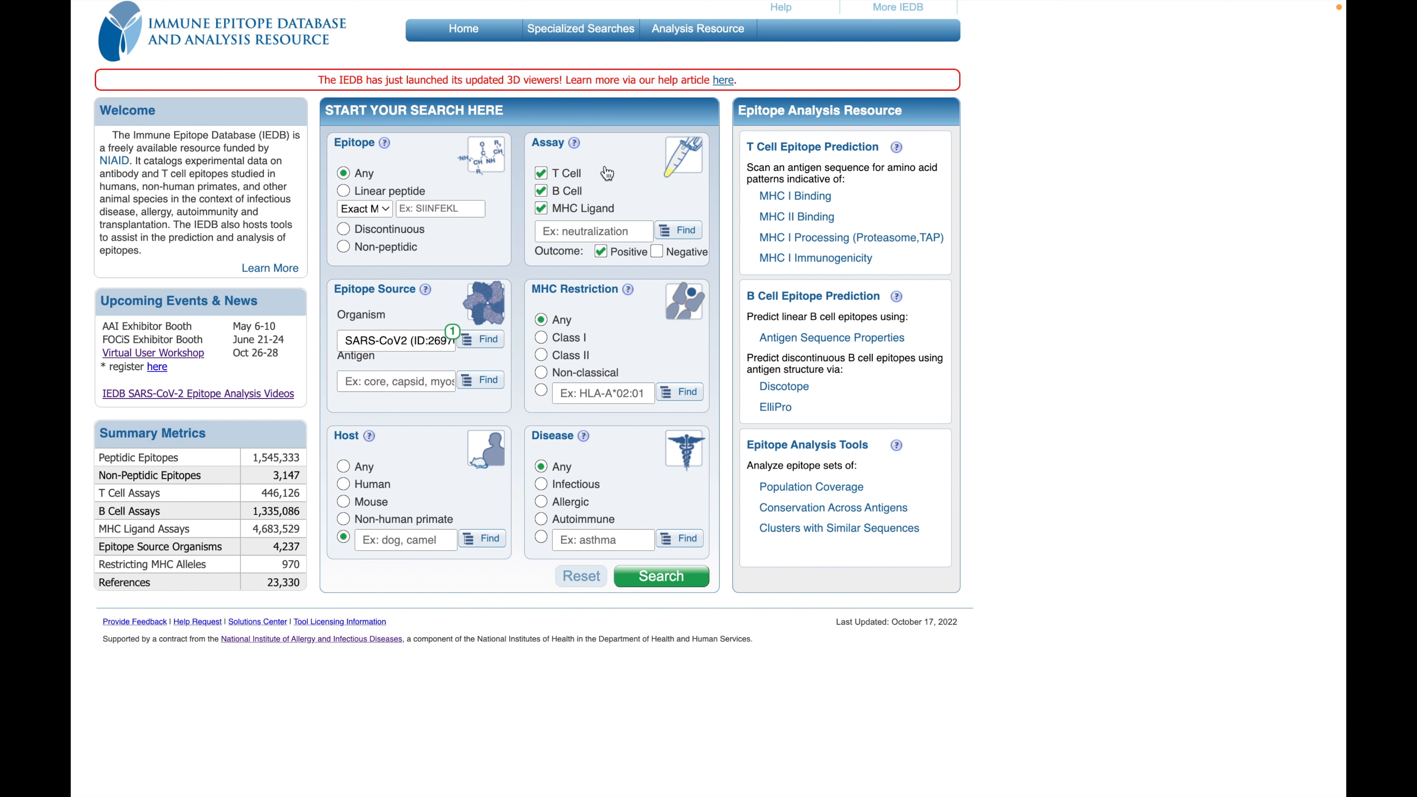
Step: Include negative assay outcomes and try the MHC restriction and disease options, leaving both set to Any
left_click(581, 214)
left_click(592, 212)
left_click(684, 259)
left_click(572, 341)
left_click(573, 359)
left_click(564, 323)
left_click(594, 491)
left_click(597, 540)
left_click(568, 474)
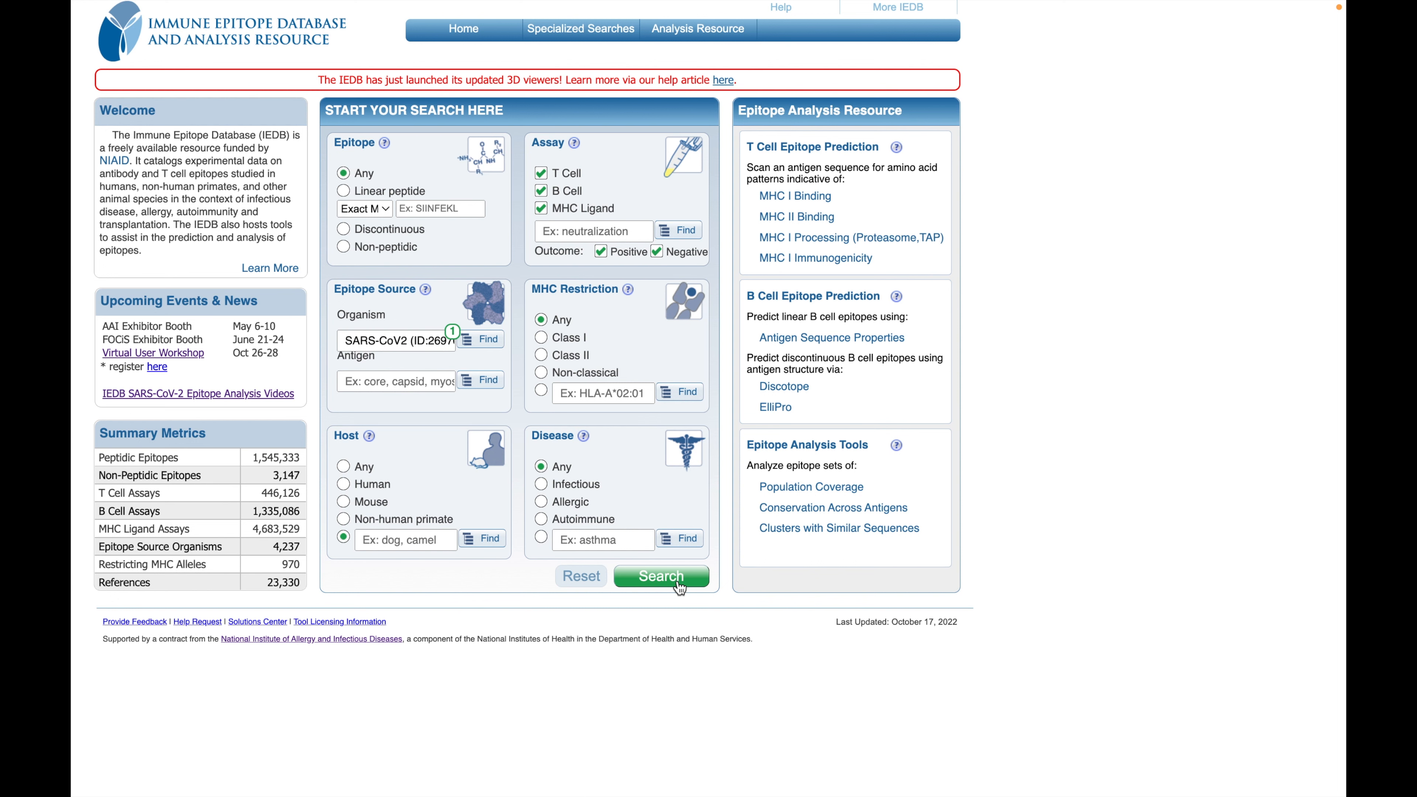
Step: Try to run the epitope search with the chosen criteria and return to the home page
left_click(661, 576)
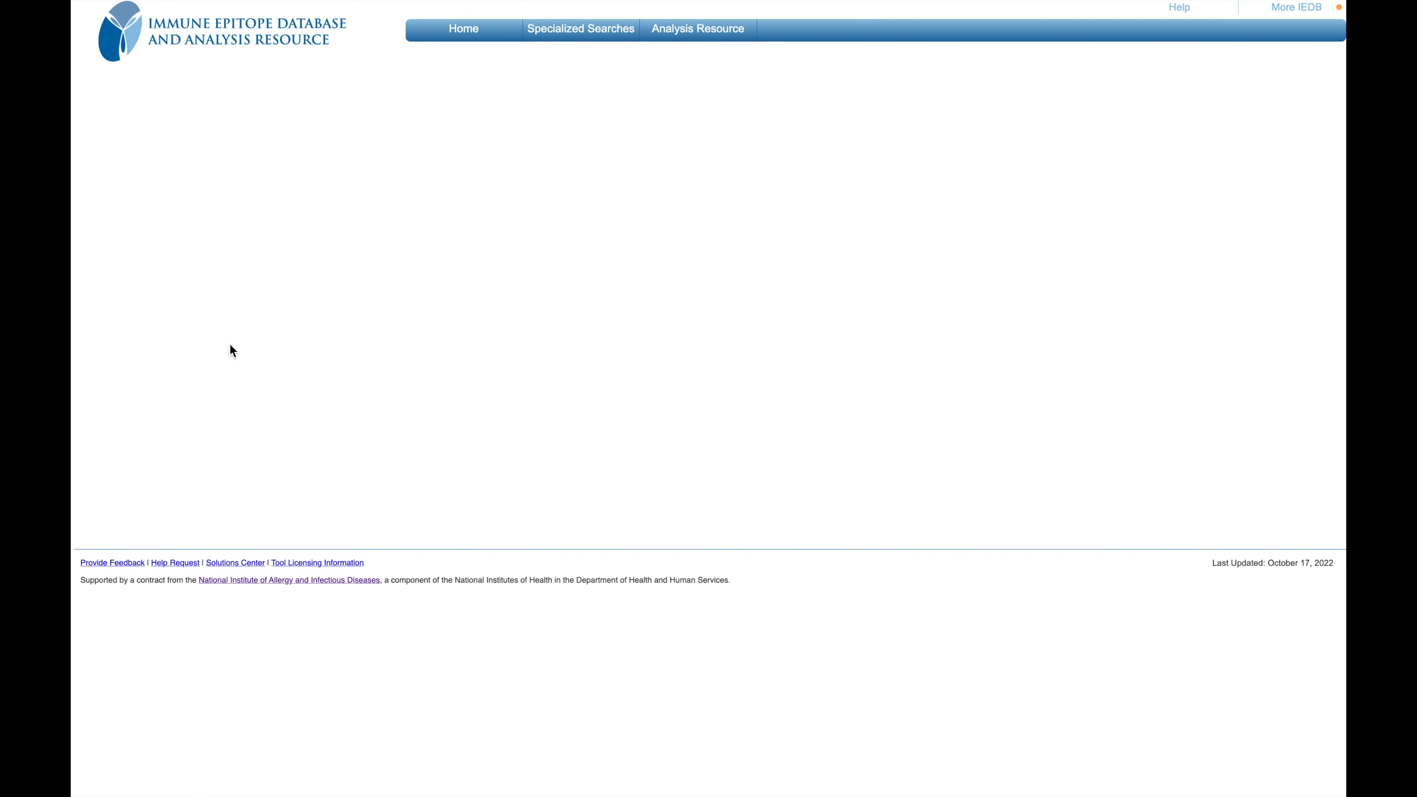
left_click(344, 306)
left_click(472, 42)
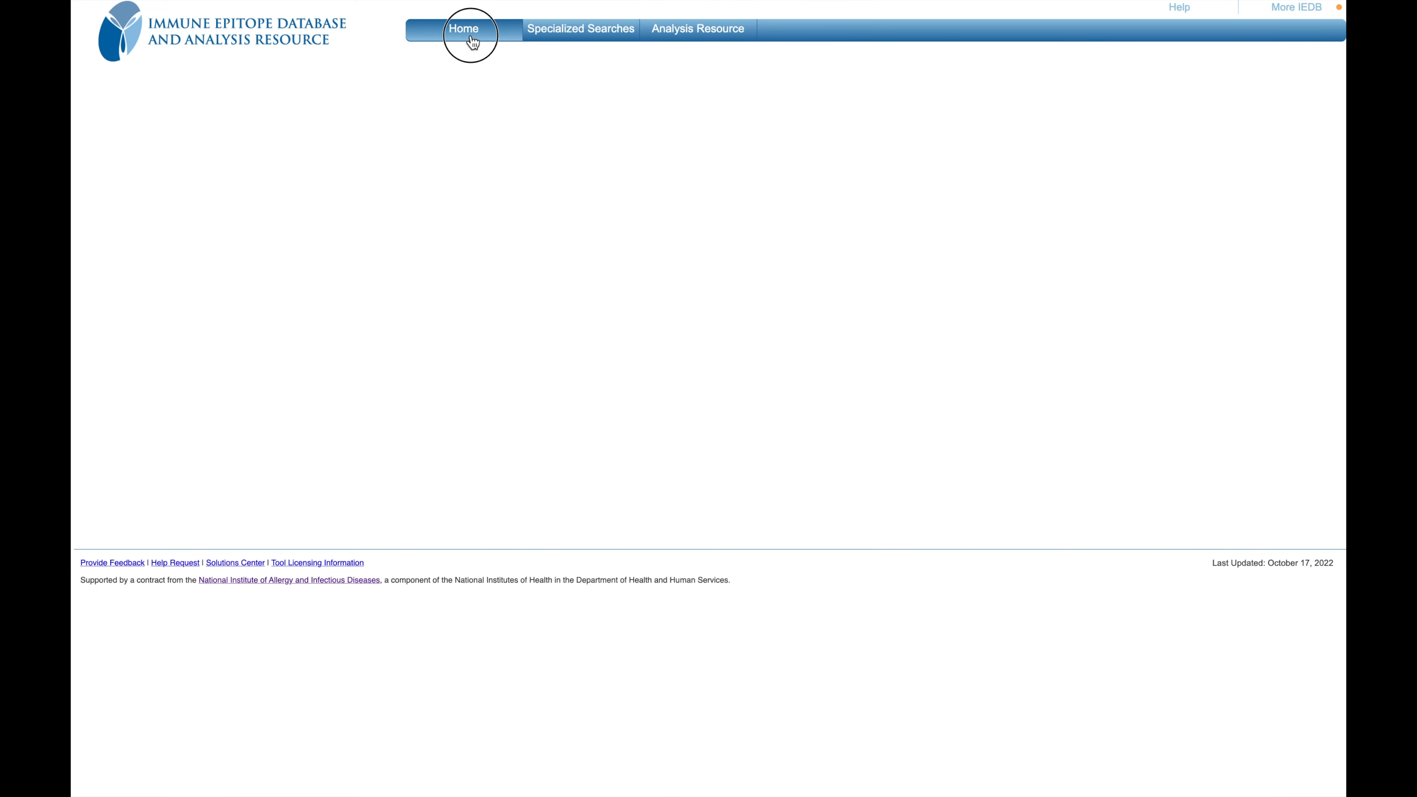
left_click(438, 269)
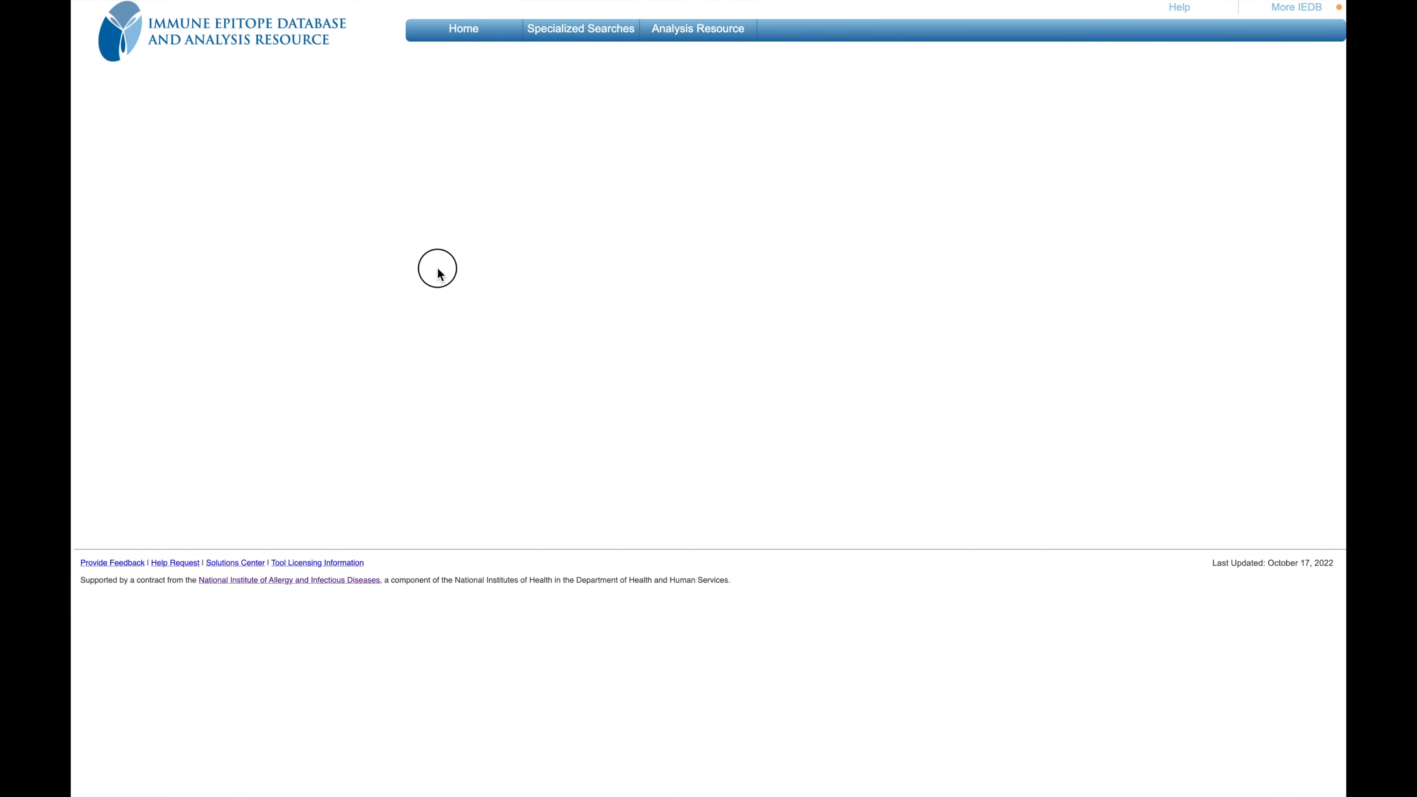
left_click(448, 31)
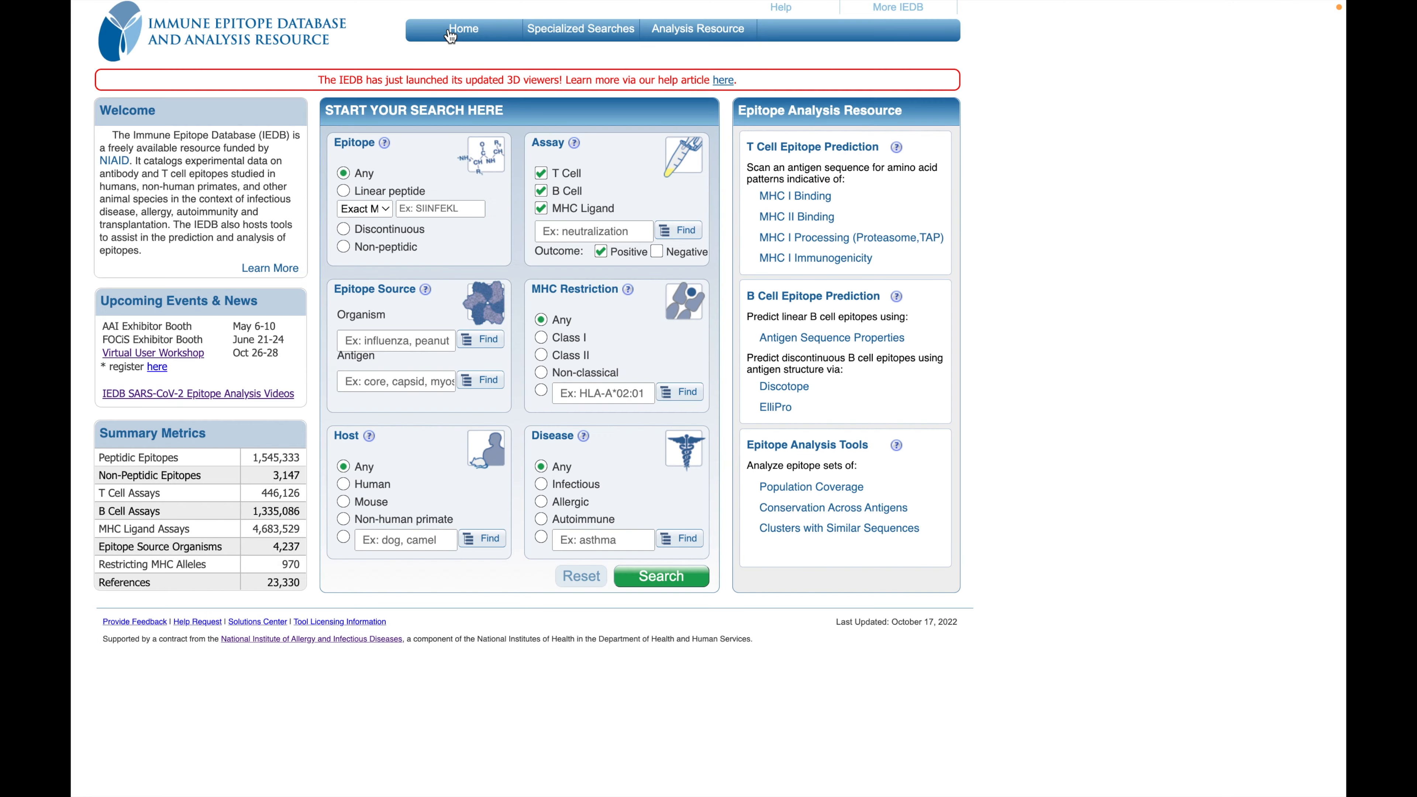
Step: Search for epitopes from SARS-CoV2 (ID:2697049, SARS2) with a human host, including both positive and negative assay outcomes
left_click(348, 342)
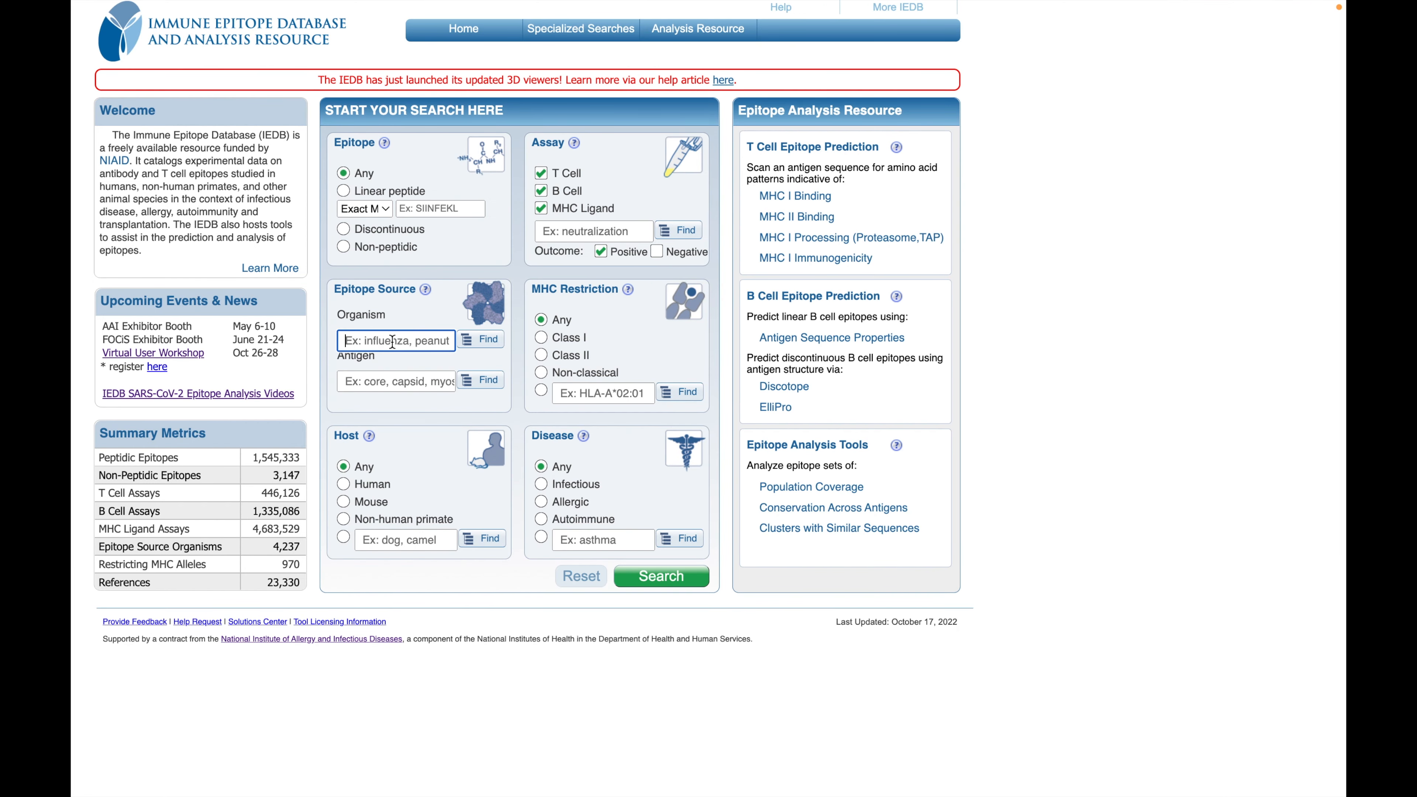
type("sars")
left_click(484, 366)
left_click(385, 486)
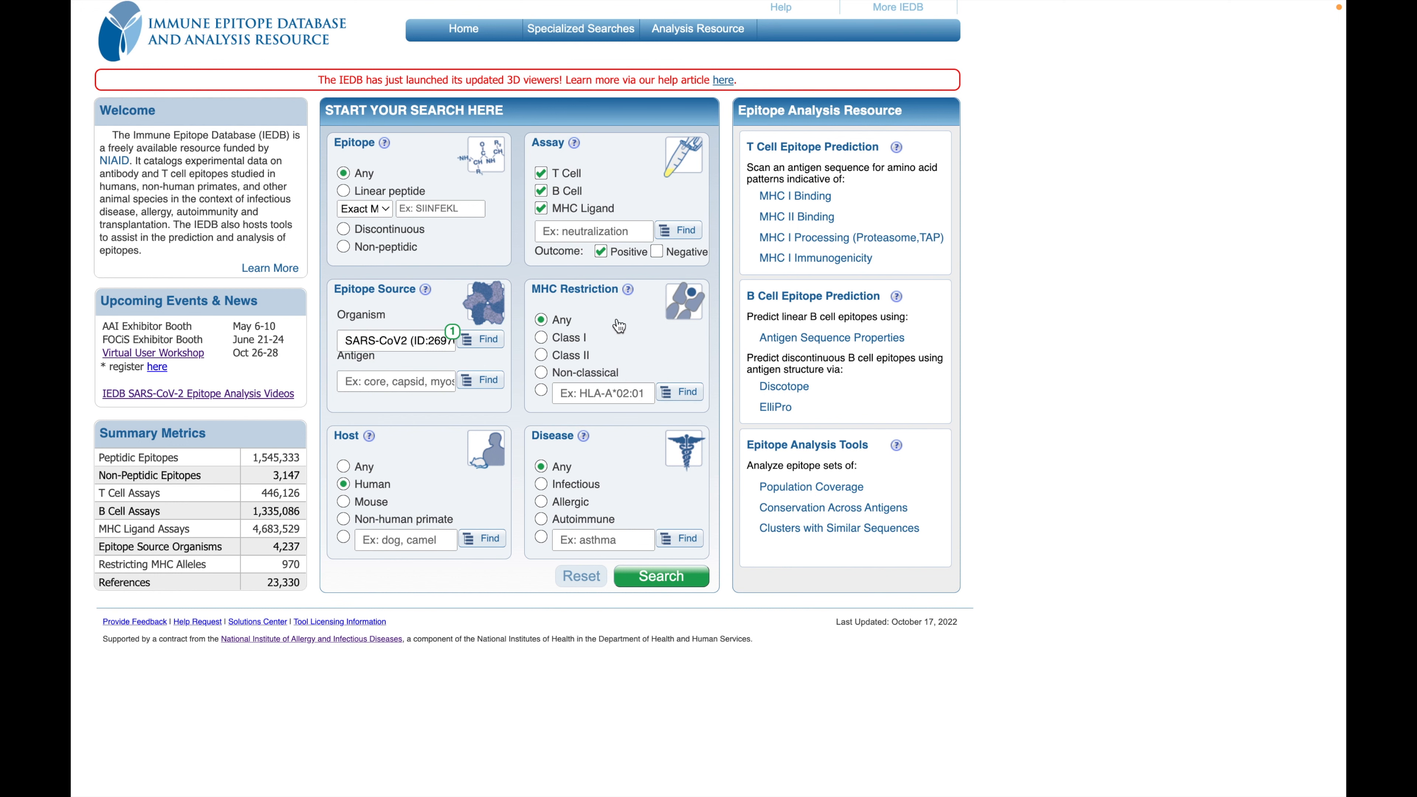
left_click(657, 252)
left_click(679, 578)
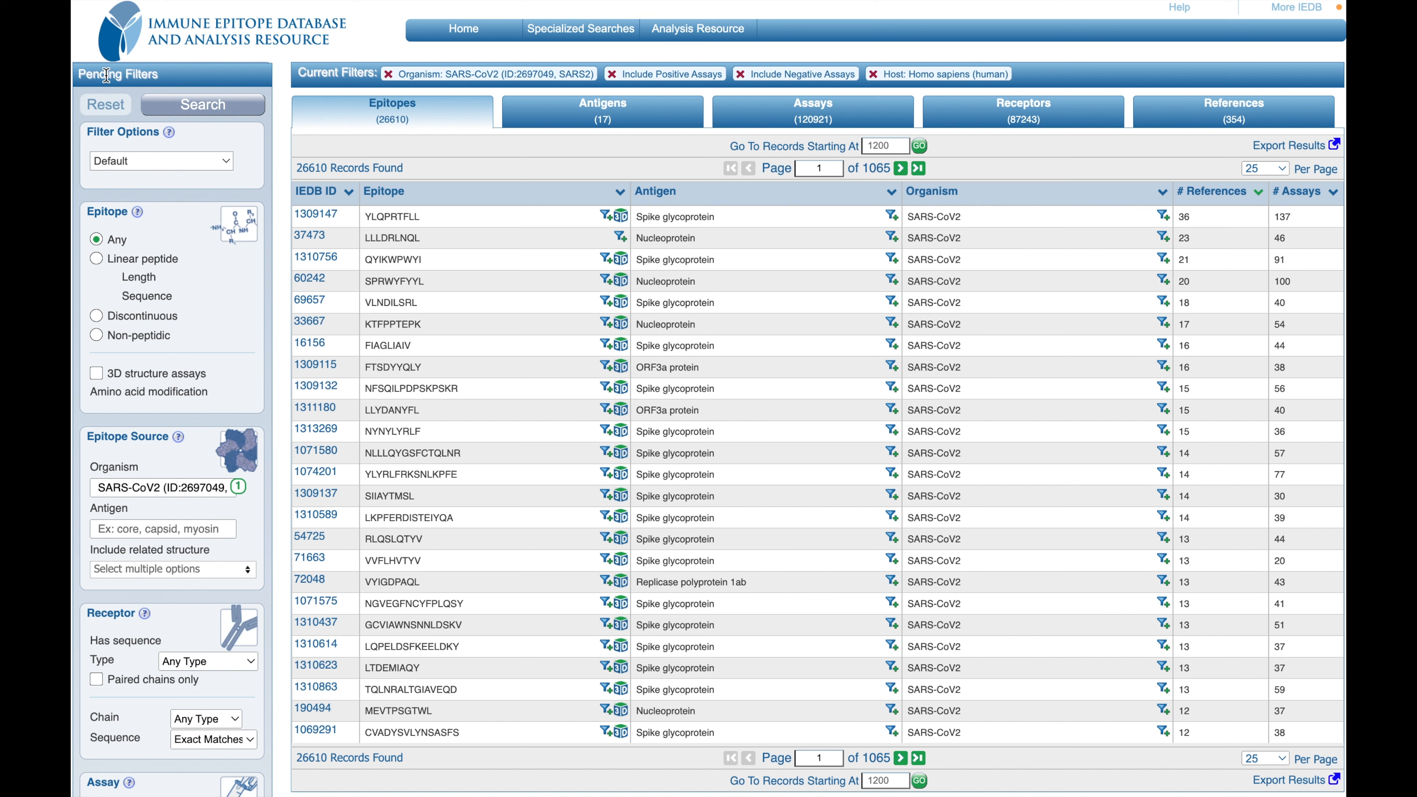
Step: Examine the pending filter options for epitope, epitope source, receptor, assay, MHC restriction, host and disease
mouse_move(114, 325)
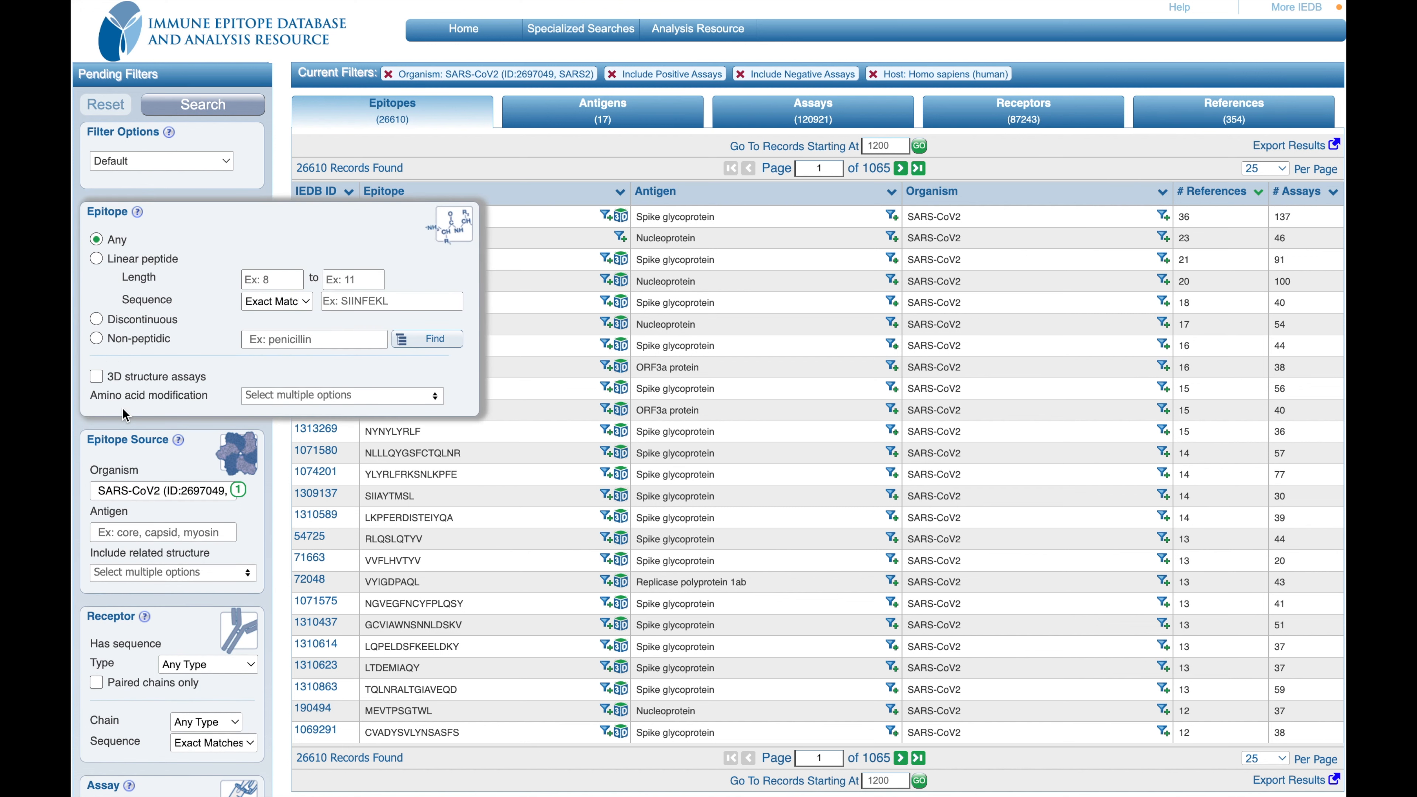
scroll(123, 407, "down", 1)
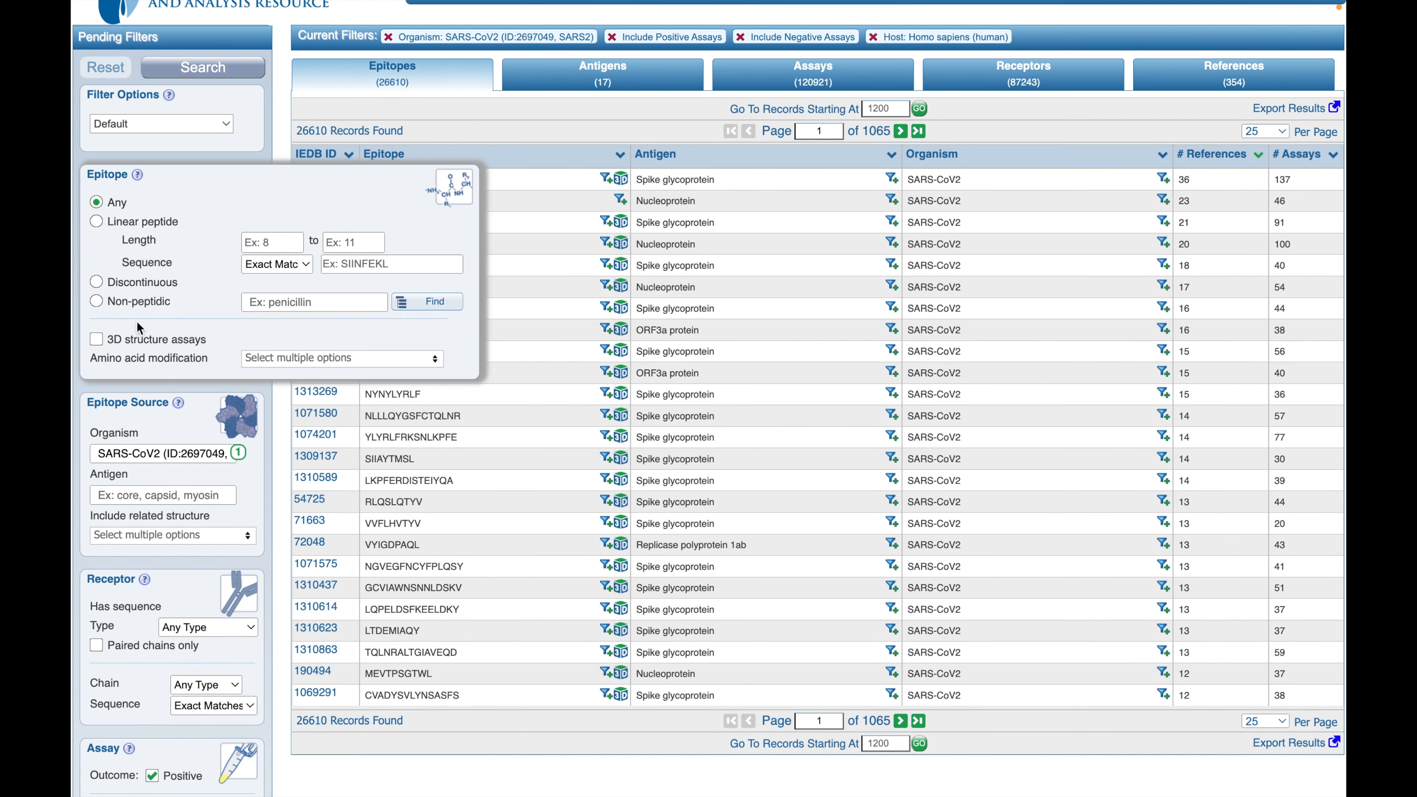
scroll(138, 320, "down", 2)
scroll(138, 321, "down", 3)
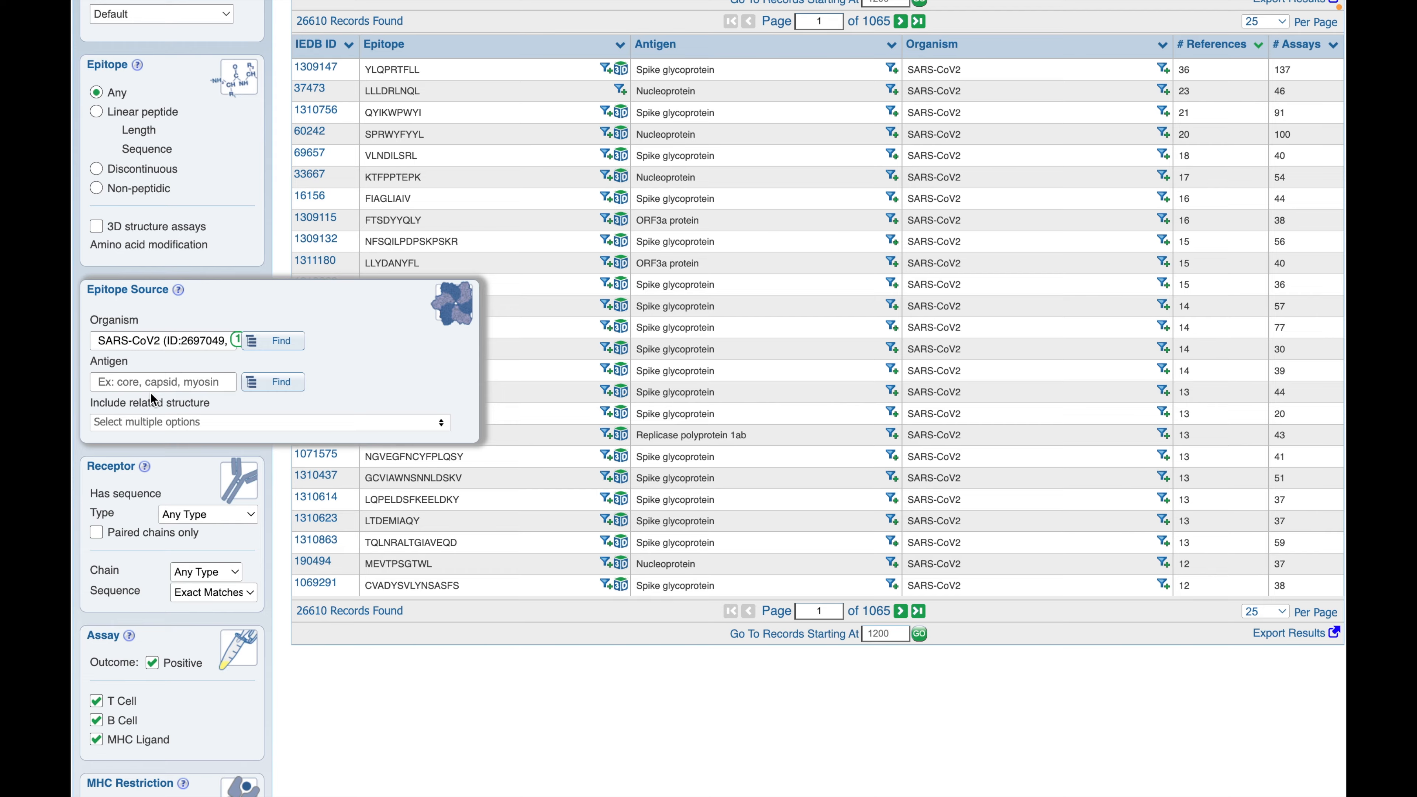
scroll(150, 392, "down", 1)
scroll(151, 392, "down", 1)
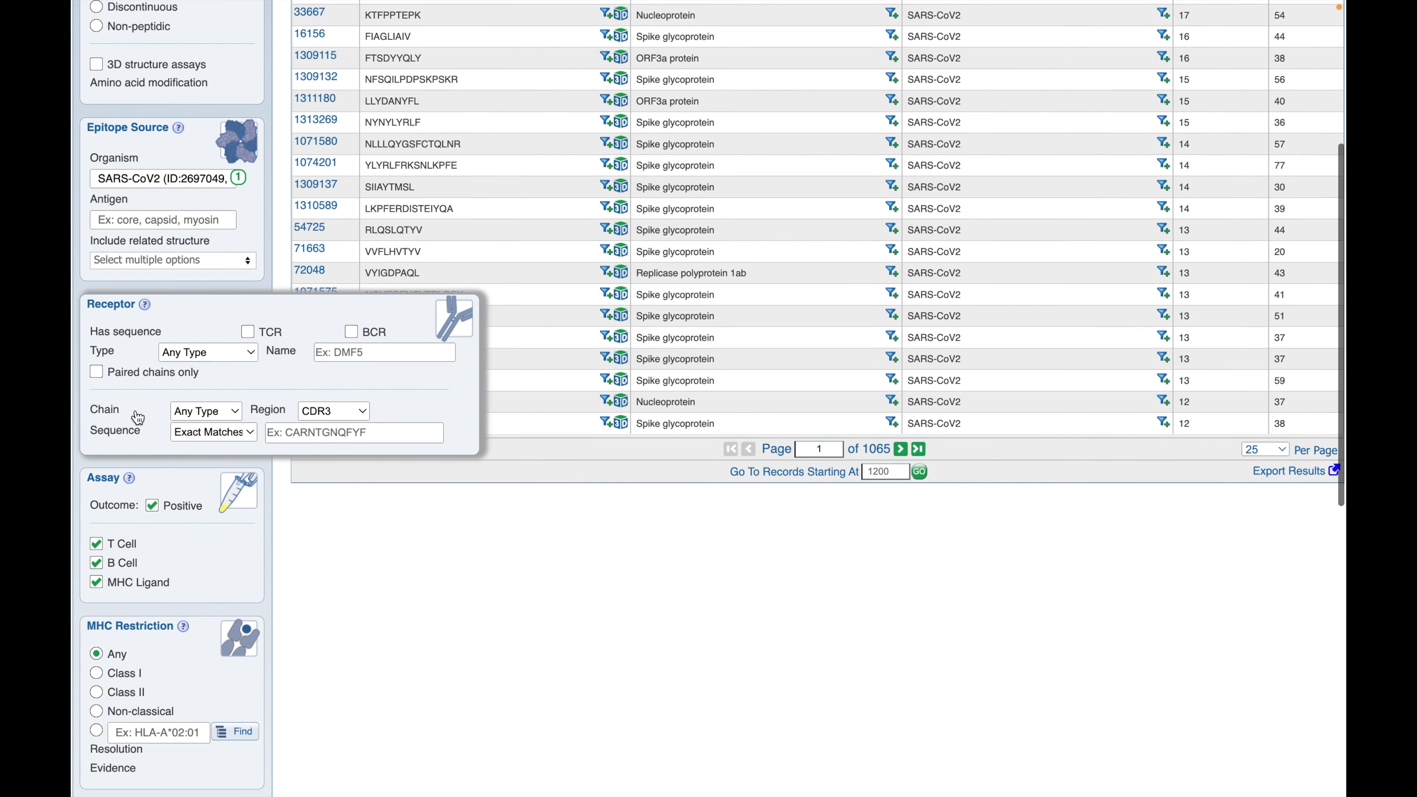
scroll(135, 409, "down", 3)
mouse_move(135, 411)
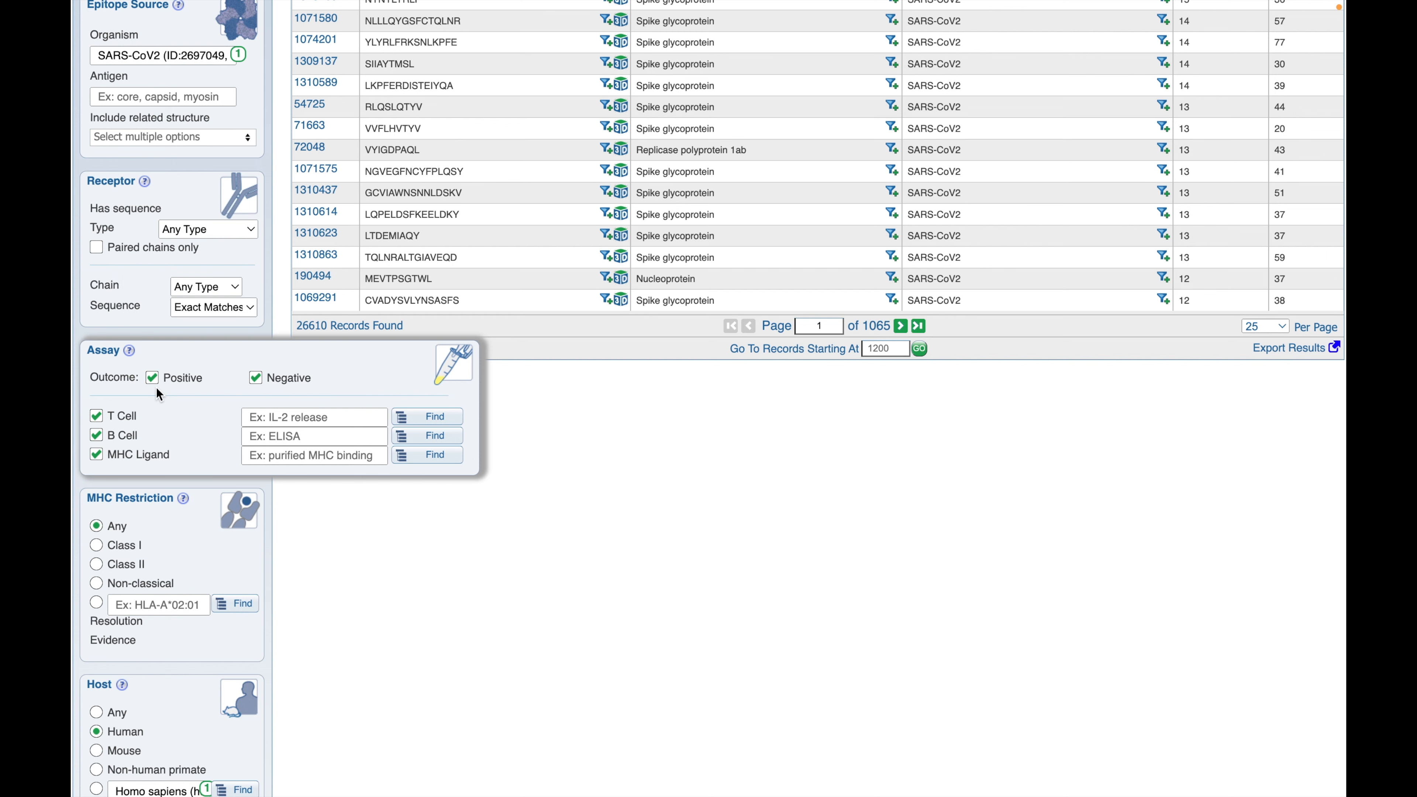
scroll(156, 388, "down", 4)
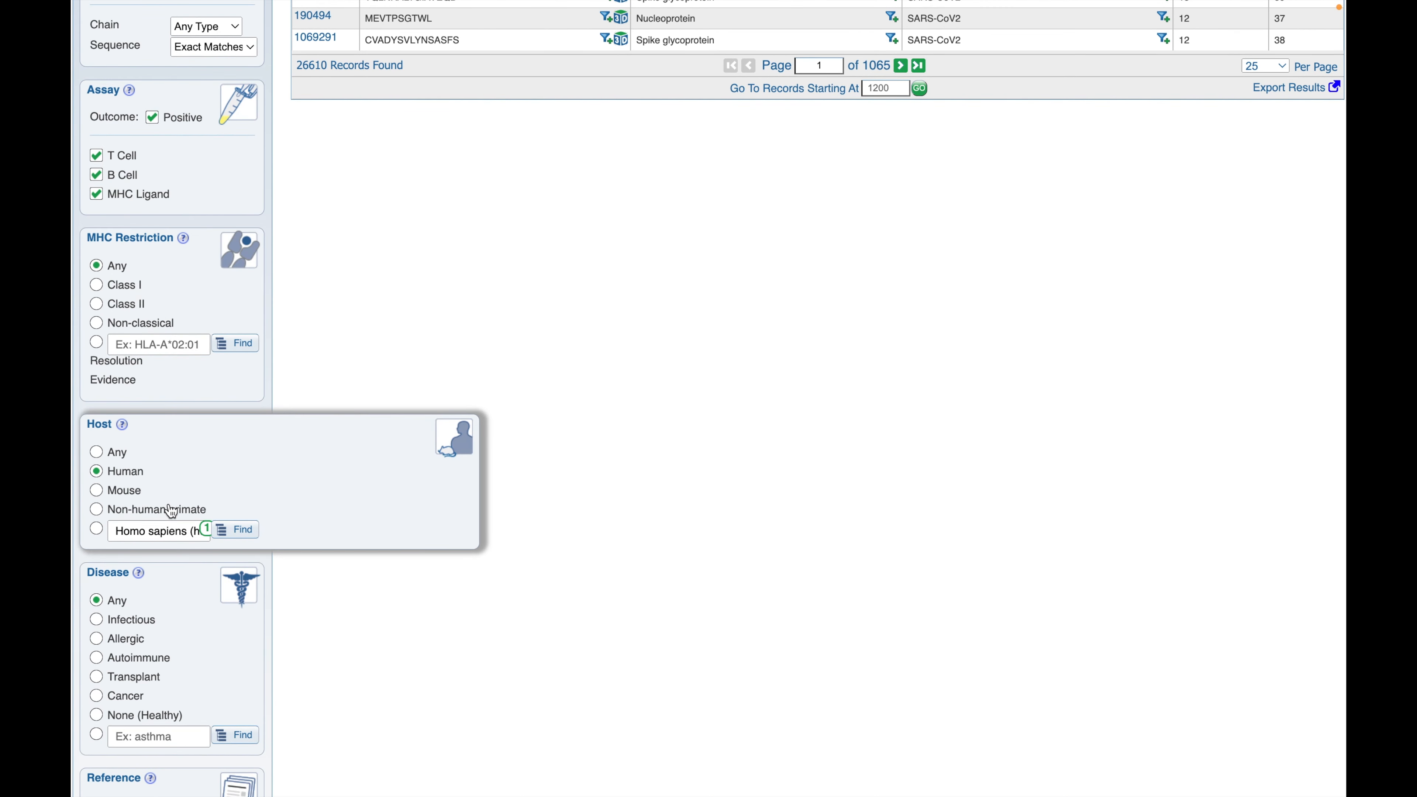
scroll(167, 519, "down", 2)
scroll(170, 508, "up", 12)
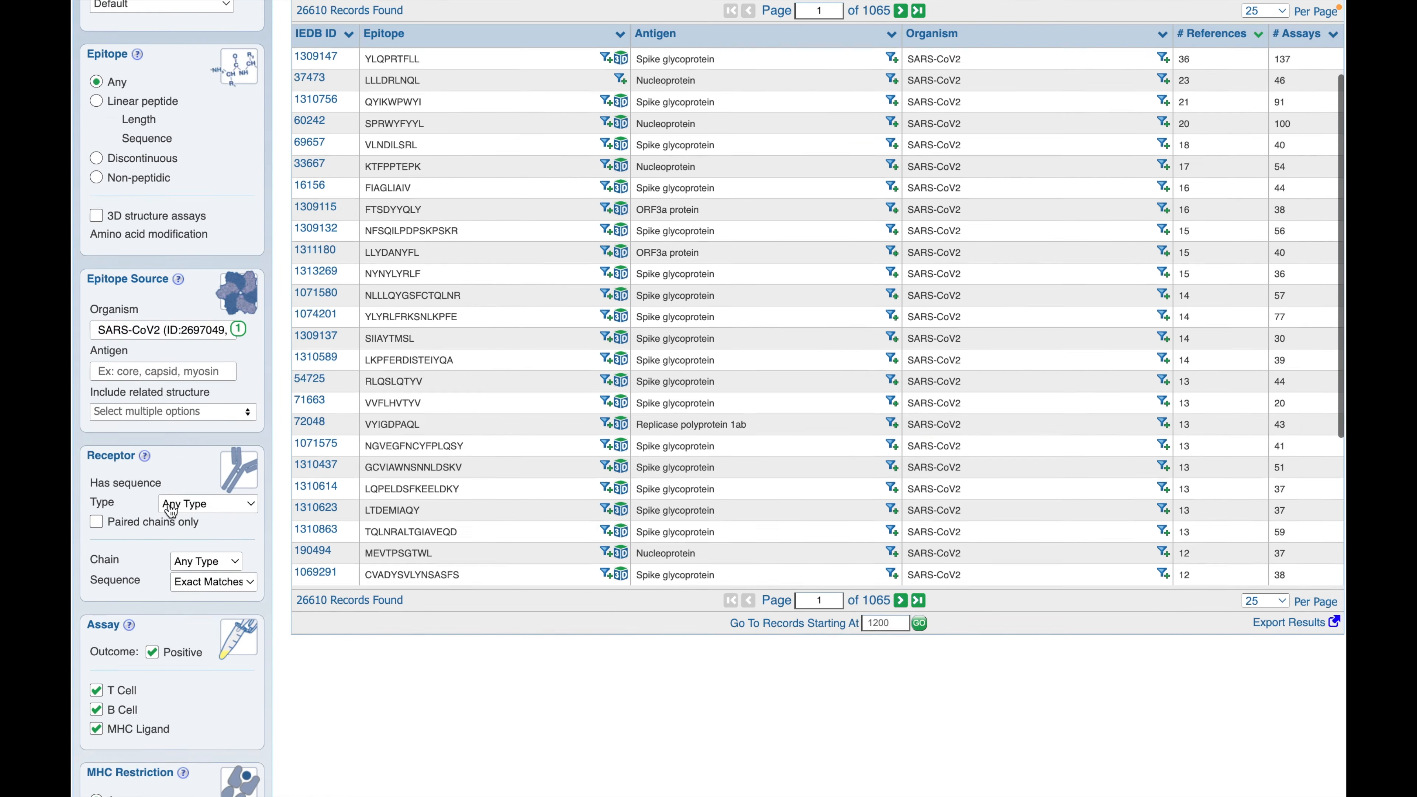
mouse_move(229, 215)
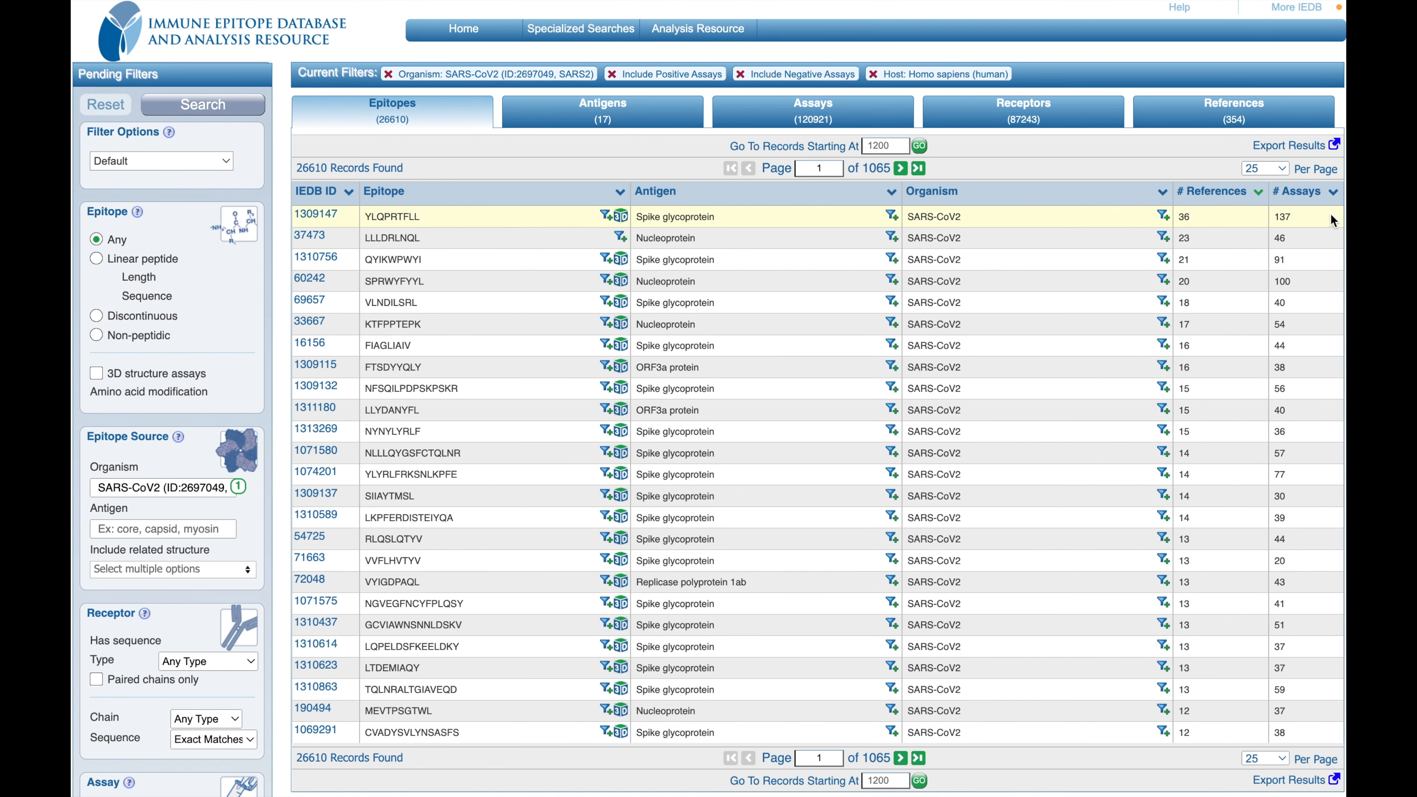
Step: Review the antigens found by the search and the details of the T cell assays
left_click(641, 132)
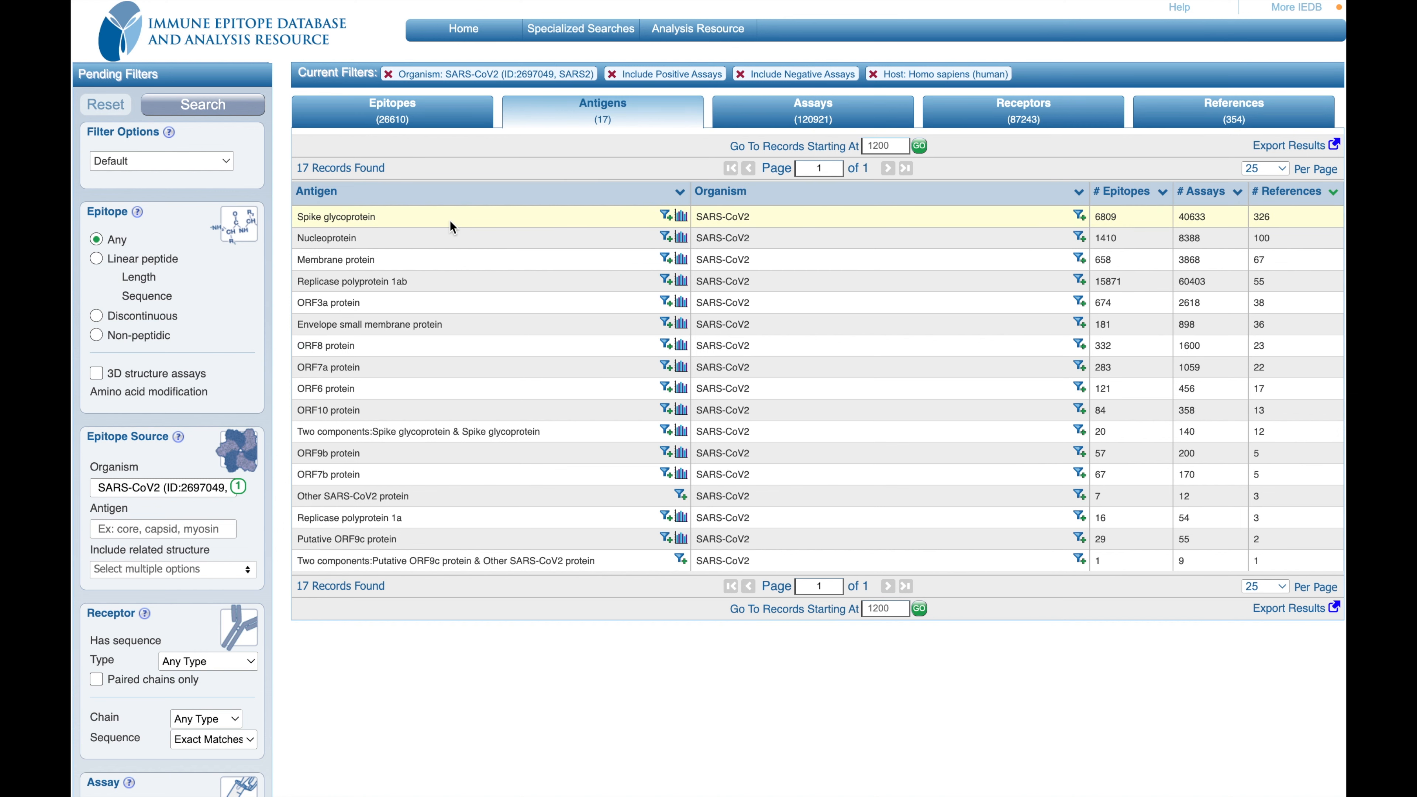
left_click(757, 127)
scroll(630, 437, "down", 1)
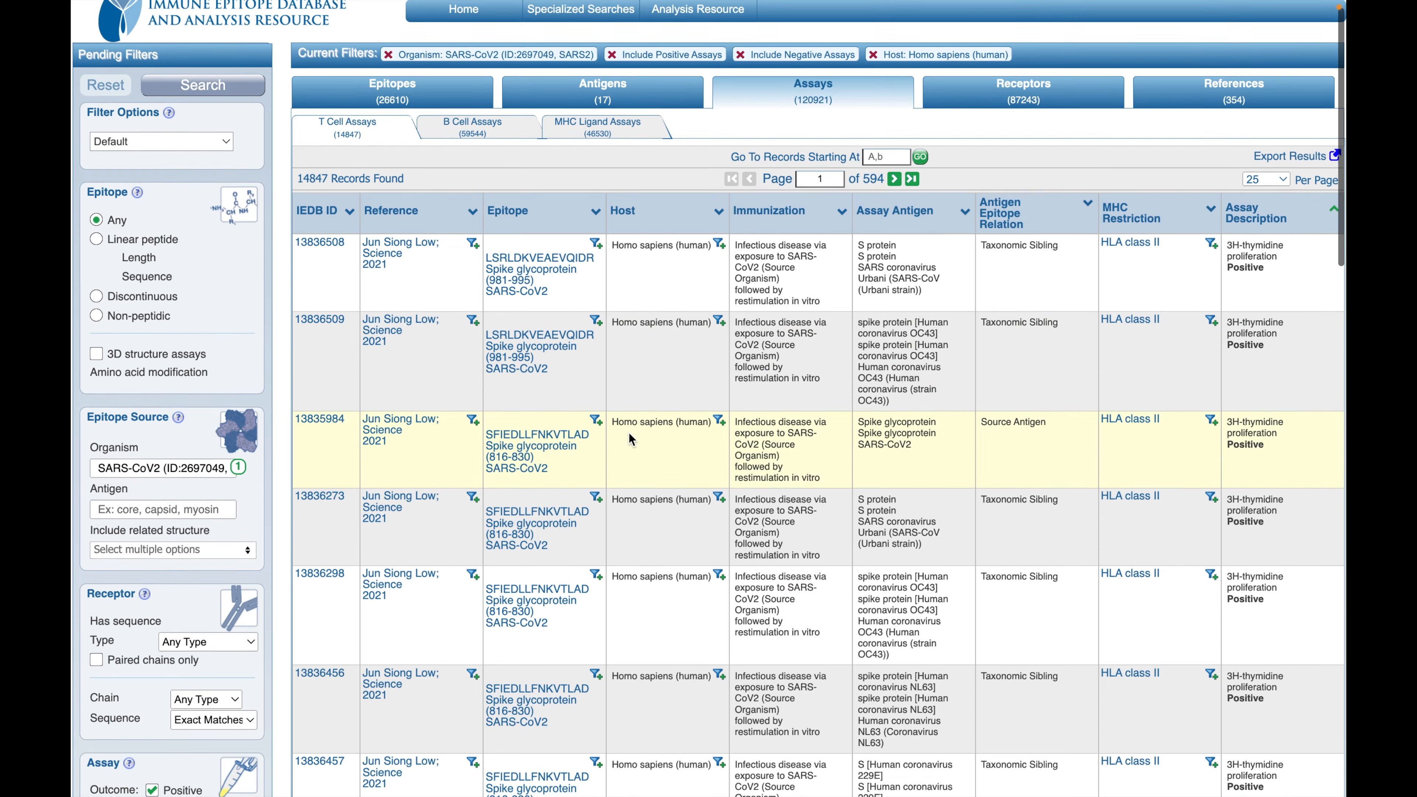
scroll(630, 438, "down", 5)
scroll(630, 438, "up", 5)
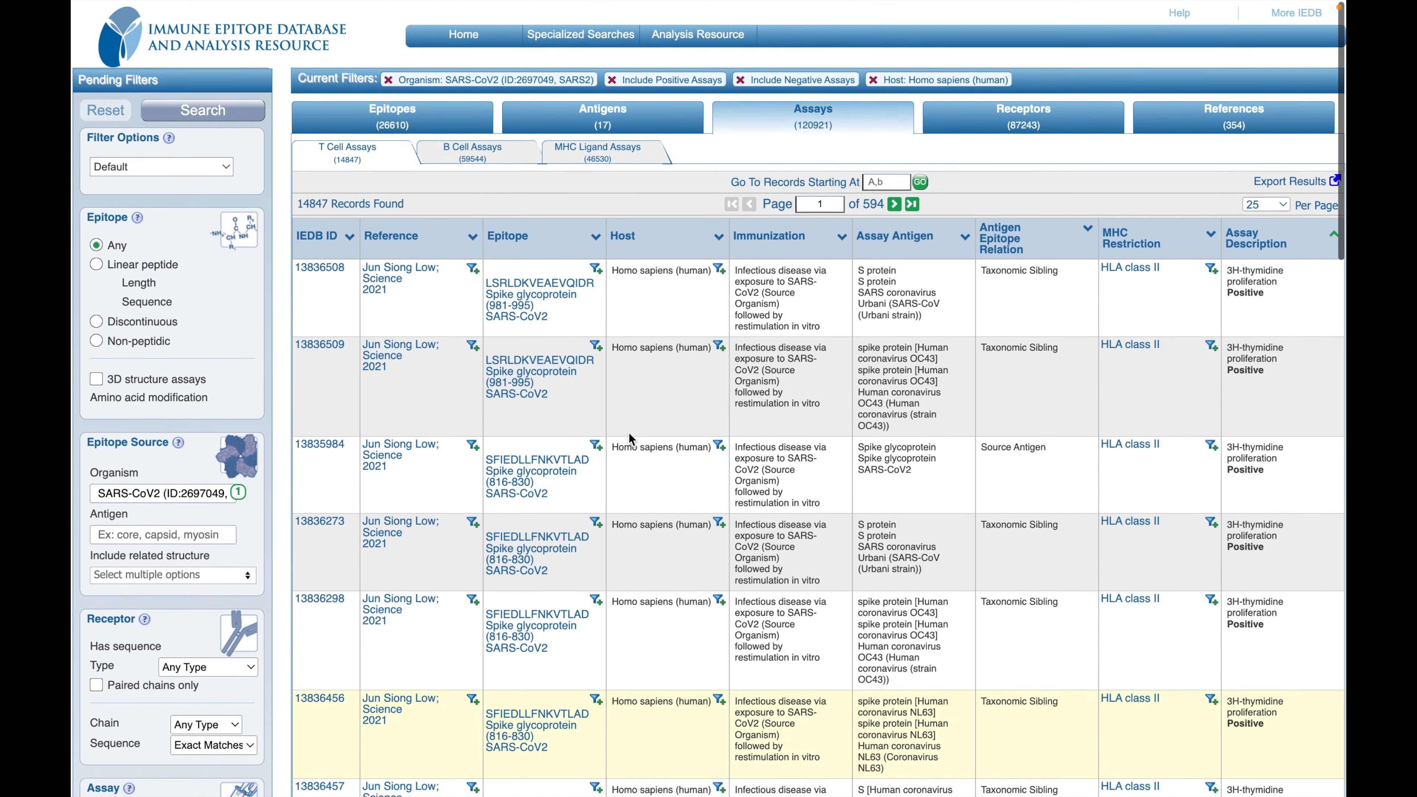
scroll(630, 438, "down", 1)
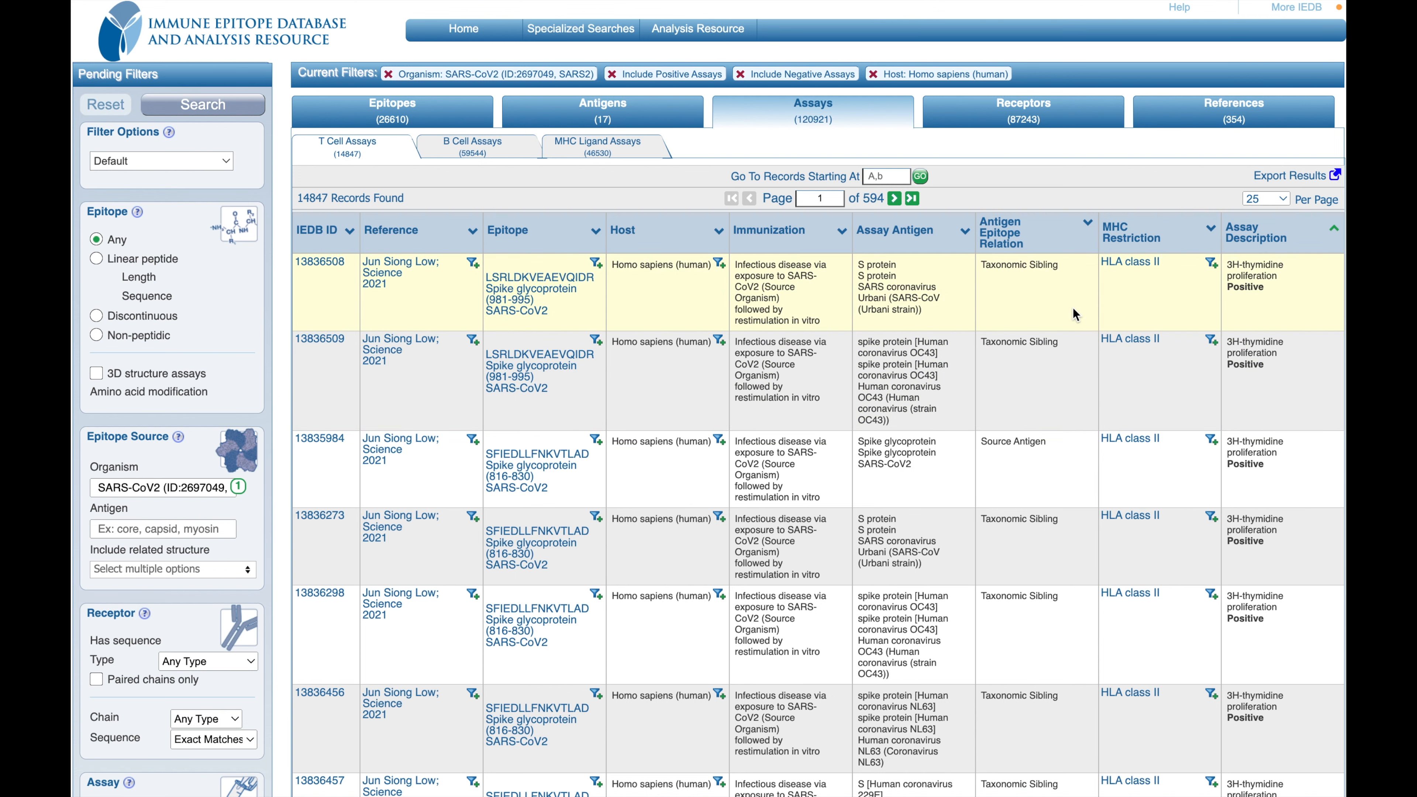
Step: Review the receptor results and look through the list of published references
left_click(1065, 126)
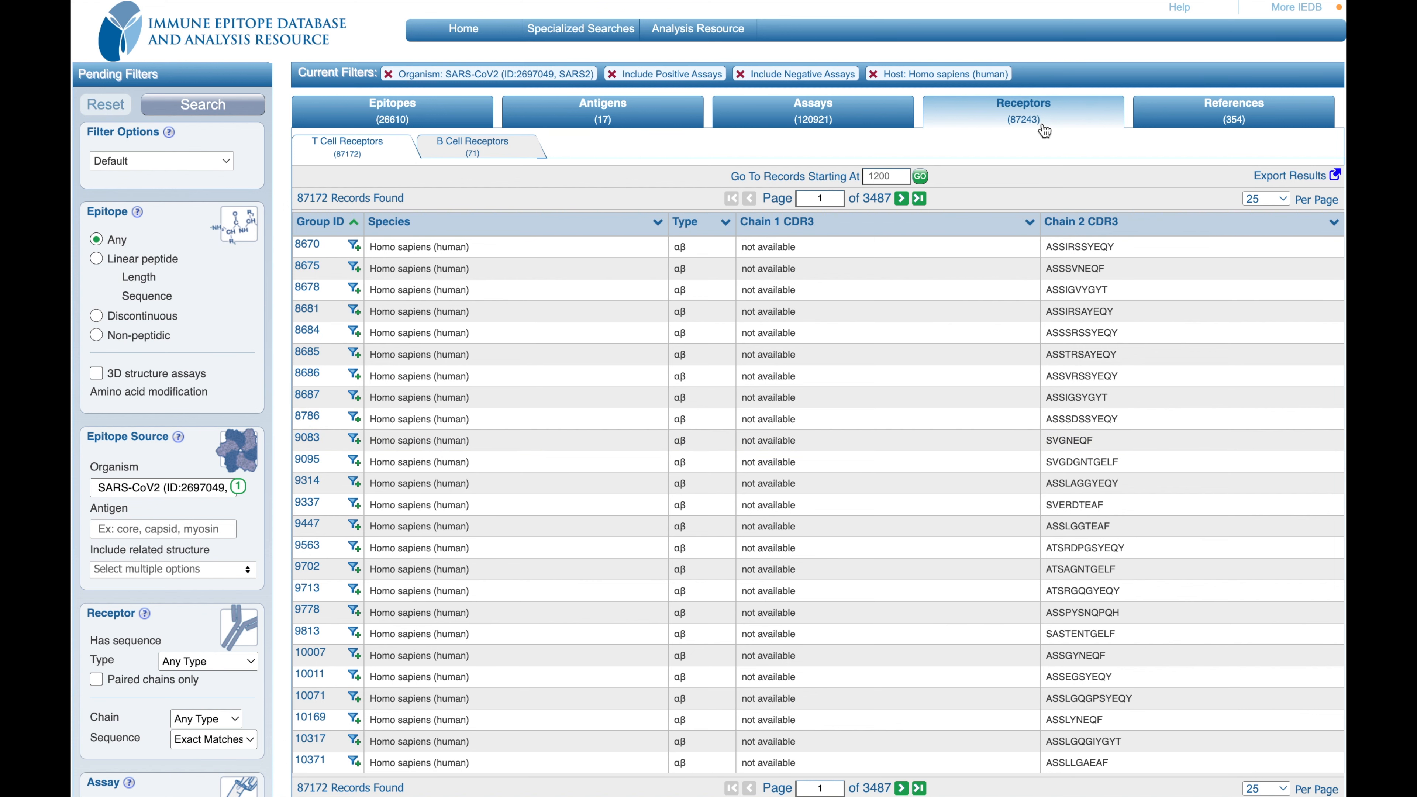
left_click(1243, 107)
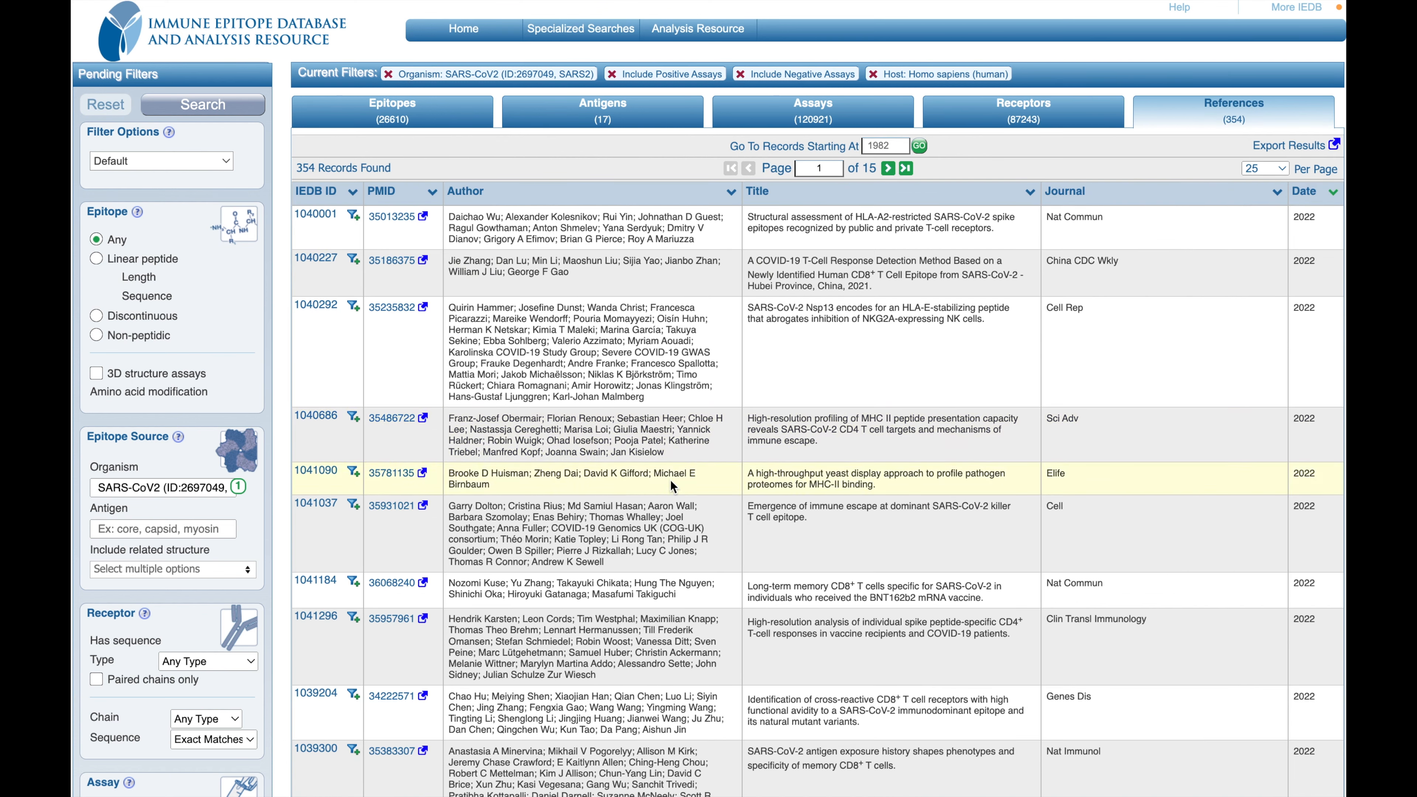
scroll(1055, 439, "down", 2)
scroll(1055, 440, "up", 2)
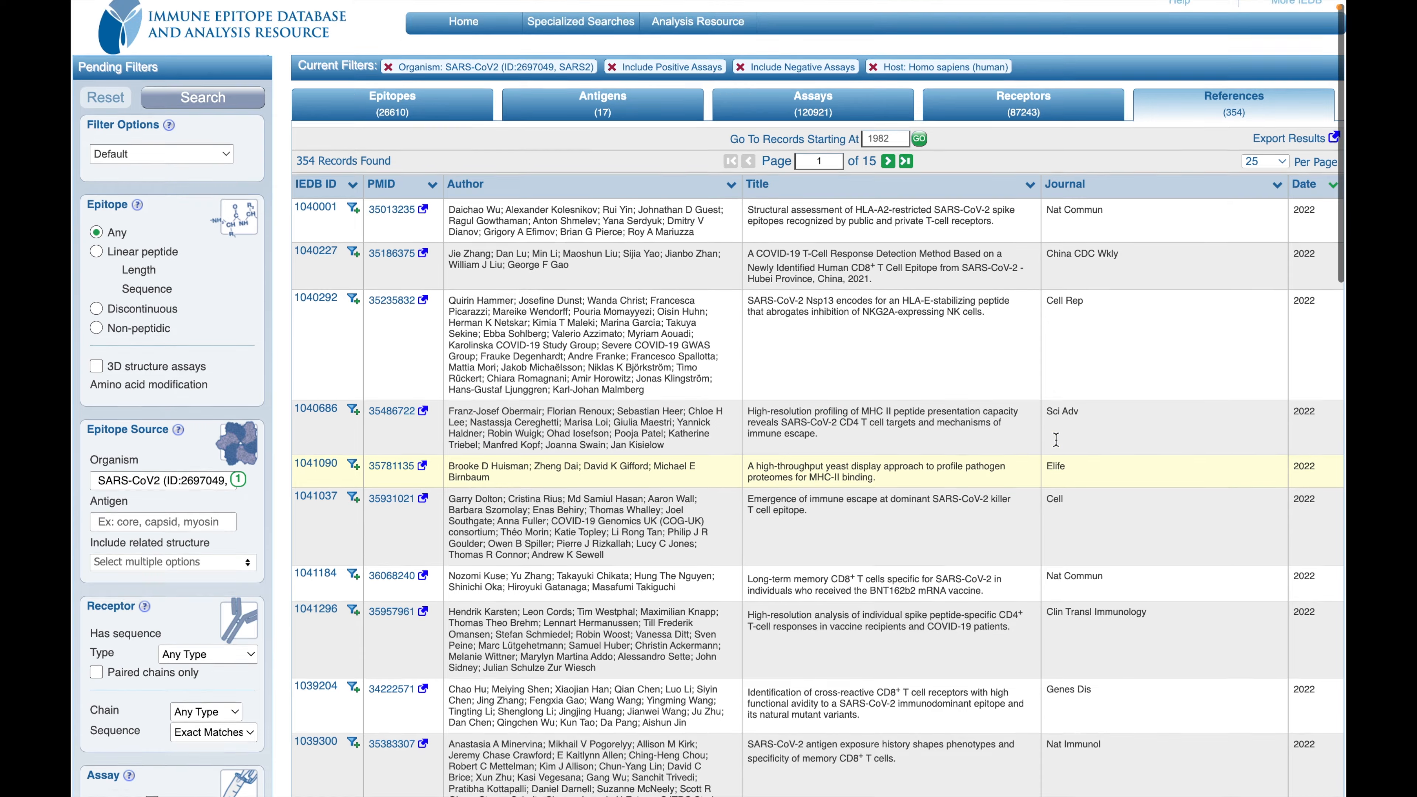
scroll(1055, 440, "down", 4)
scroll(1055, 439, "down", 15)
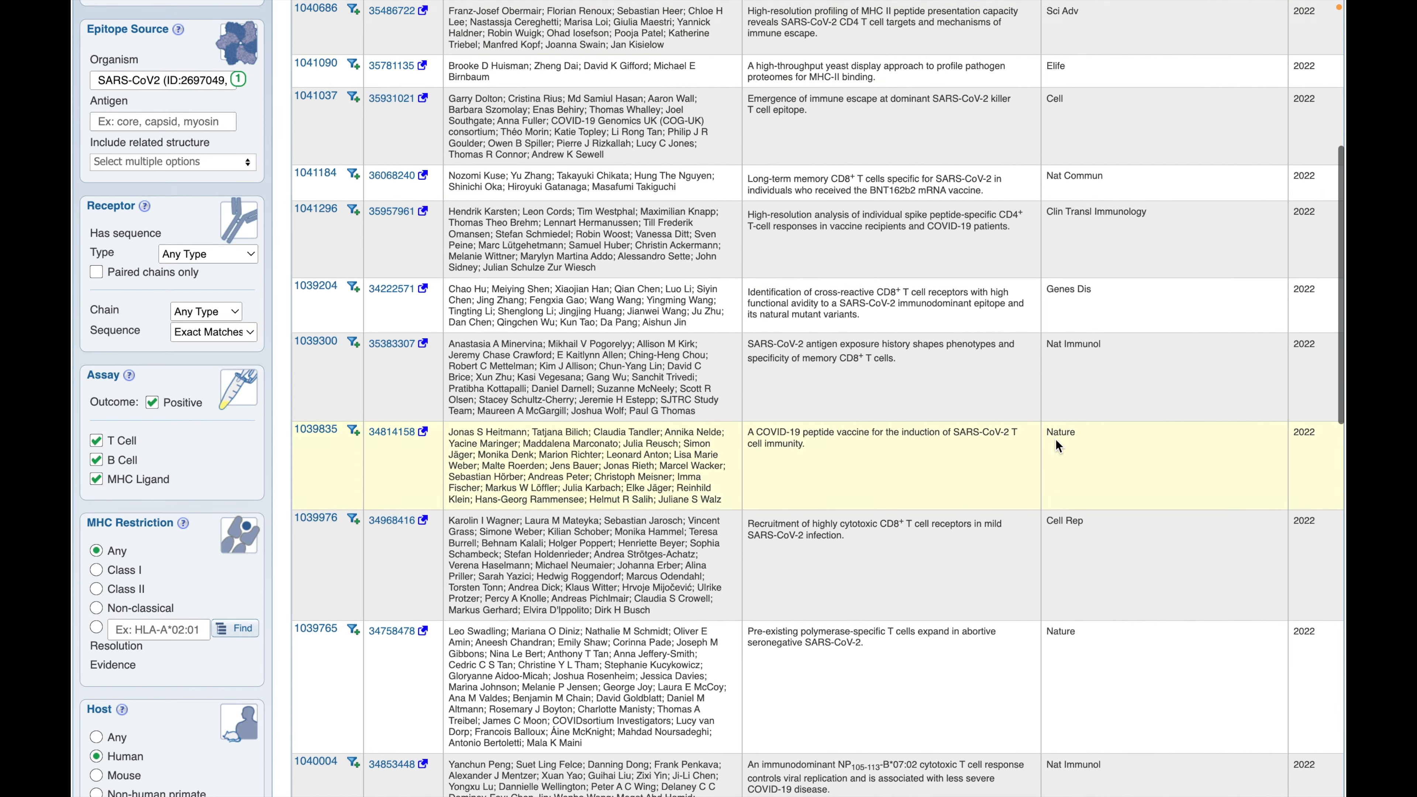
scroll(1055, 438, "up", 20)
scroll(1055, 439, "down", 1)
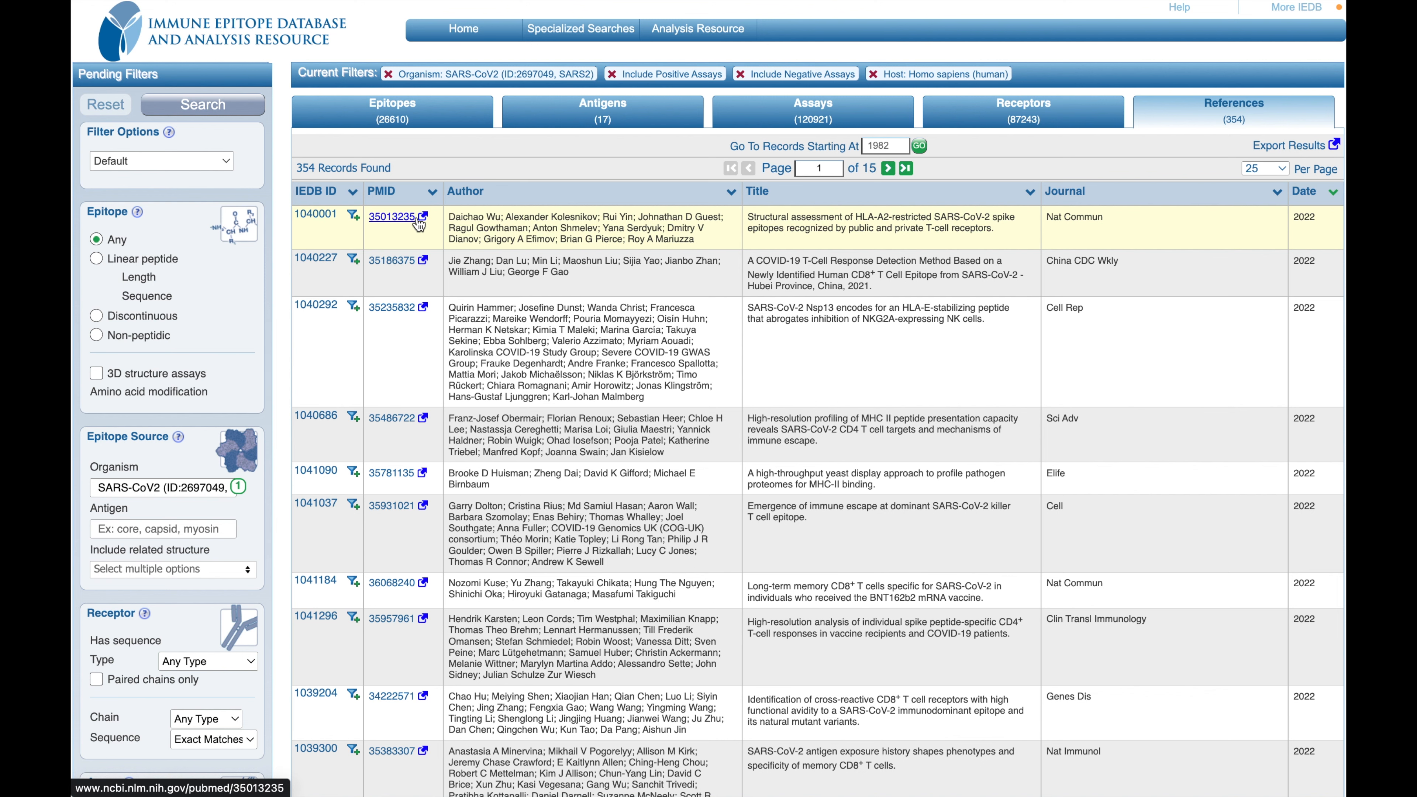
Step: View the spike glycoprotein antigen in the Immunome Browser and return to the search results
left_click(403, 126)
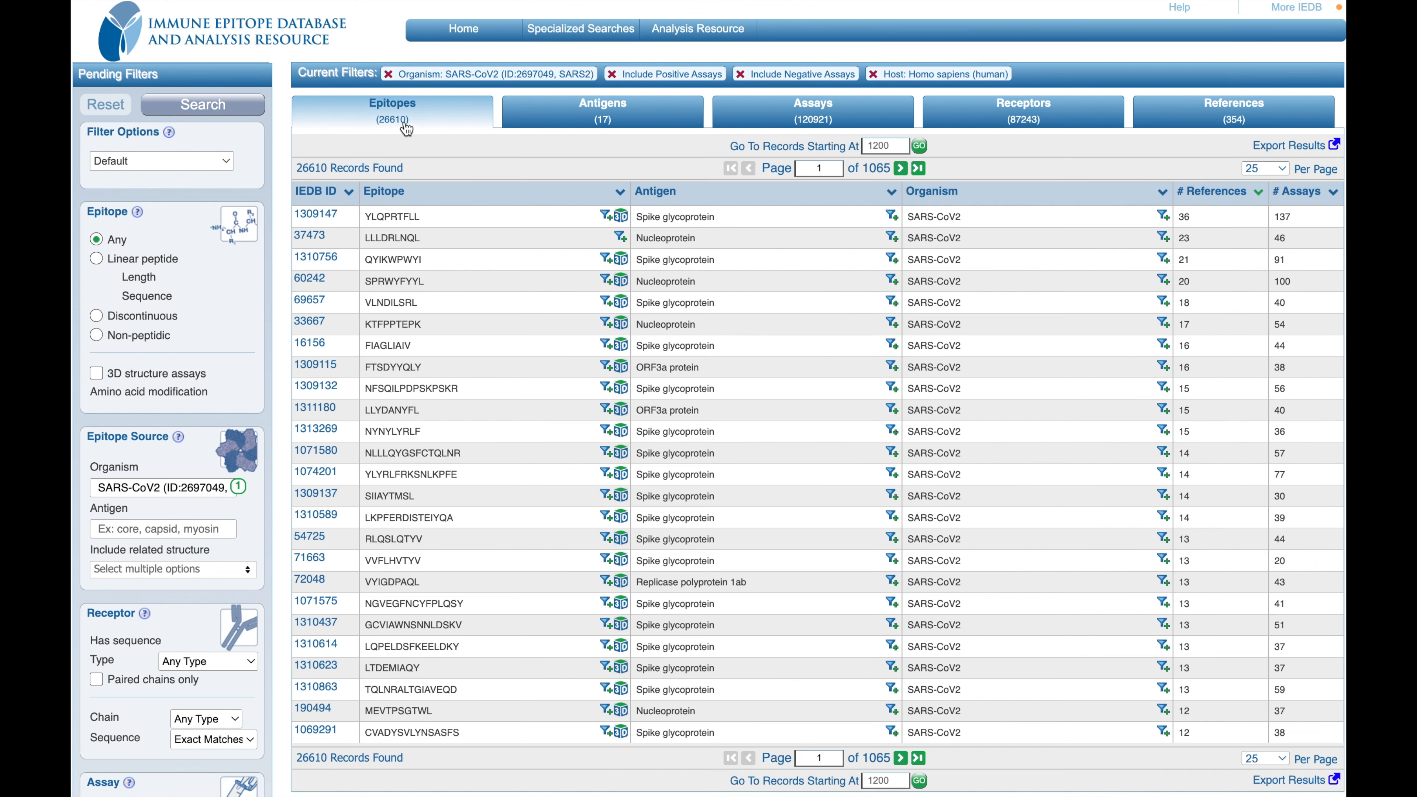
left_click(630, 127)
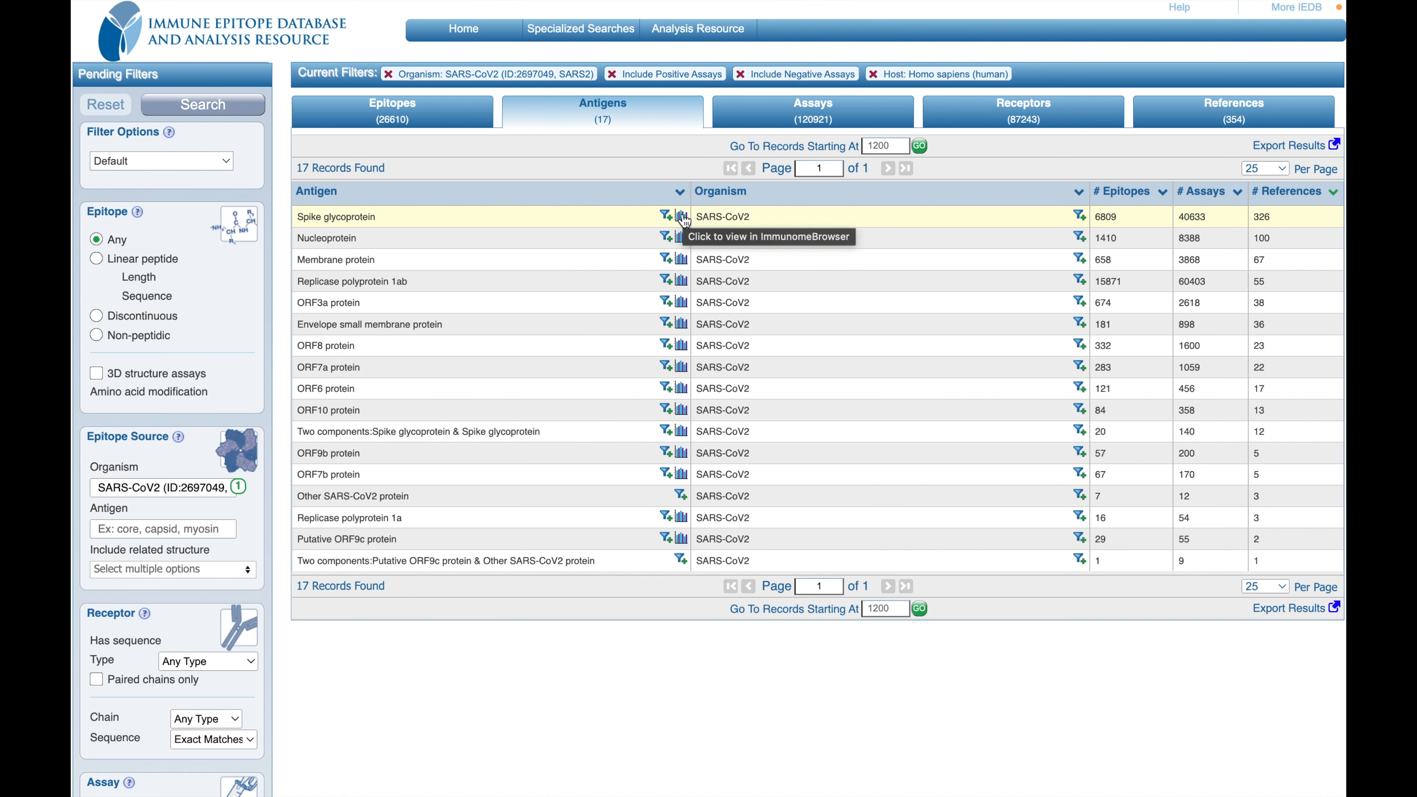
mouse_move(684, 219)
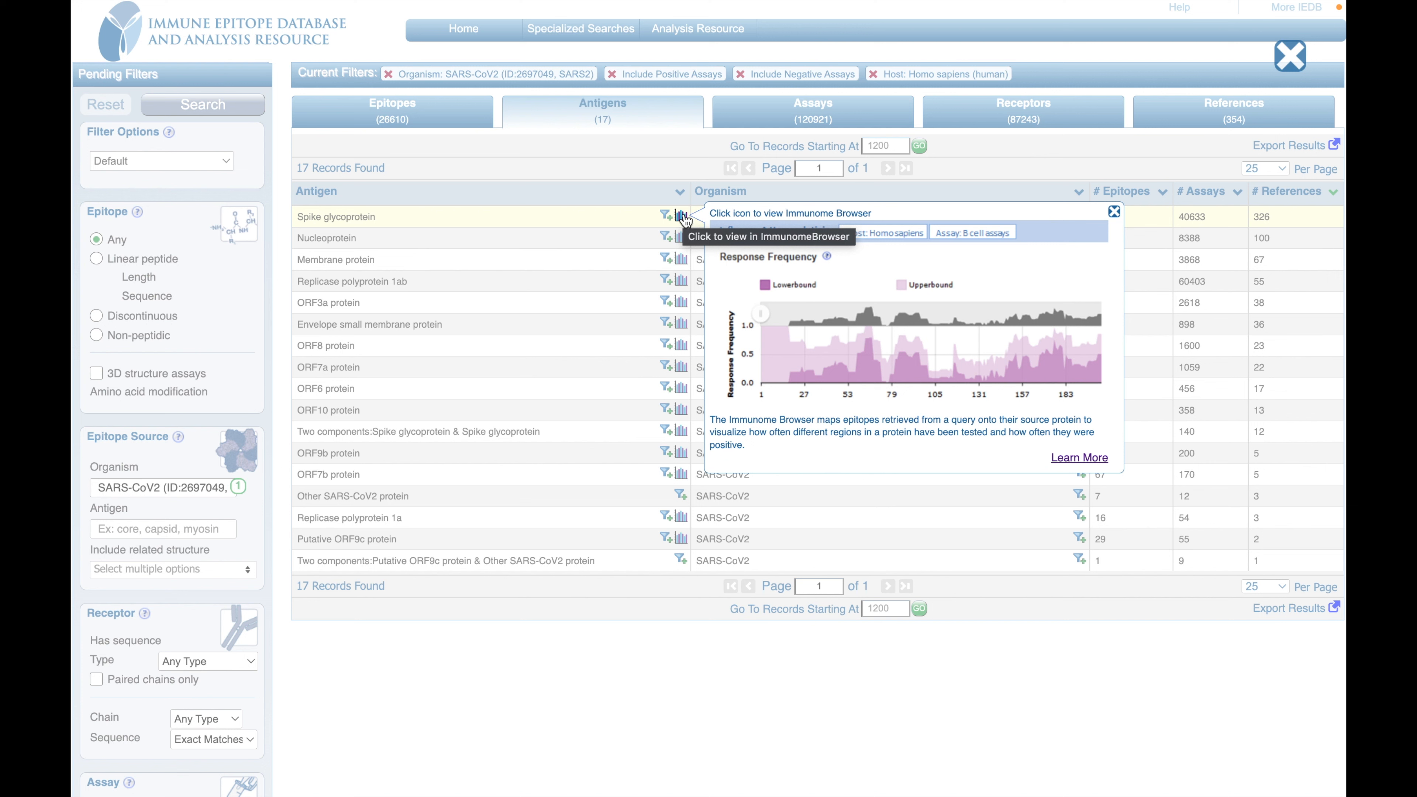
left_click(682, 217)
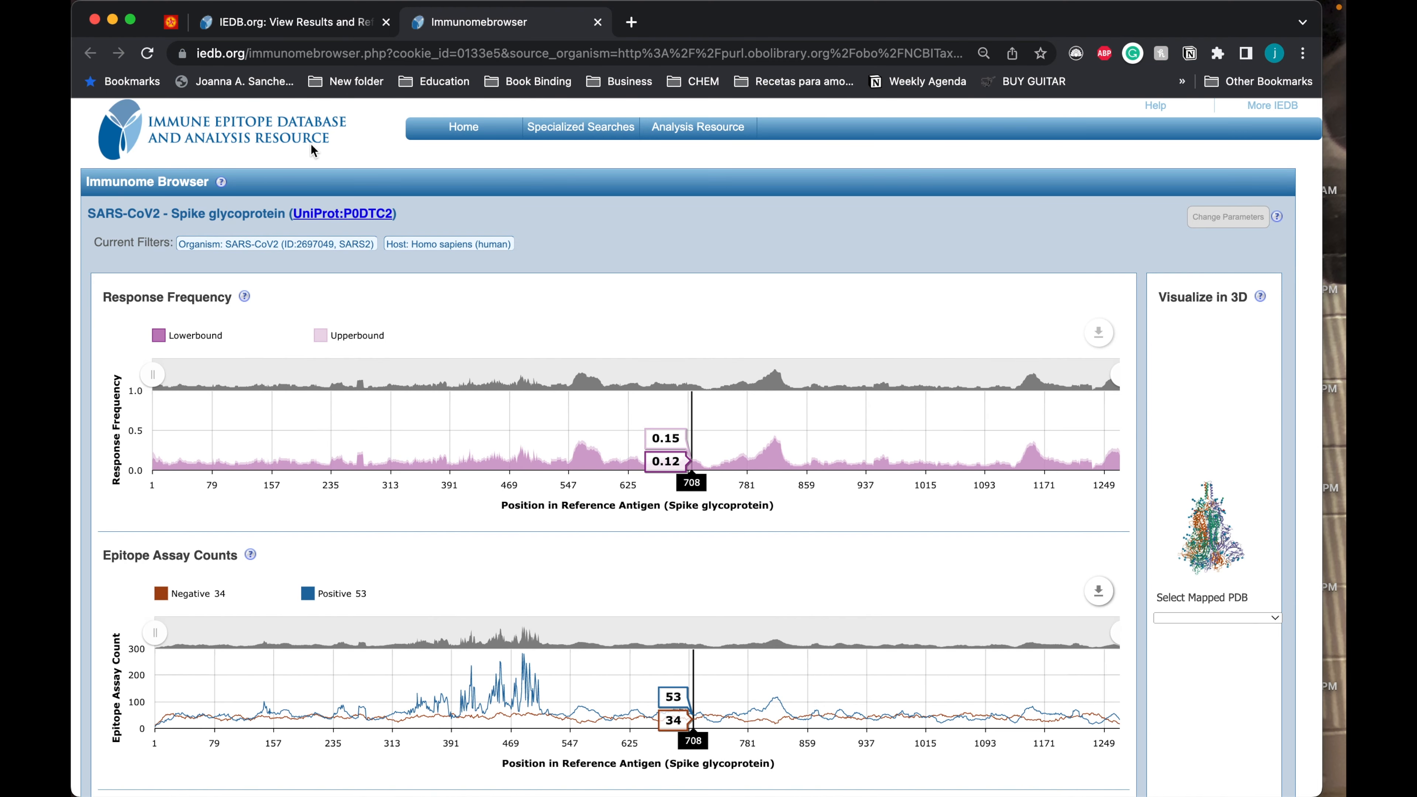
left_click(333, 17)
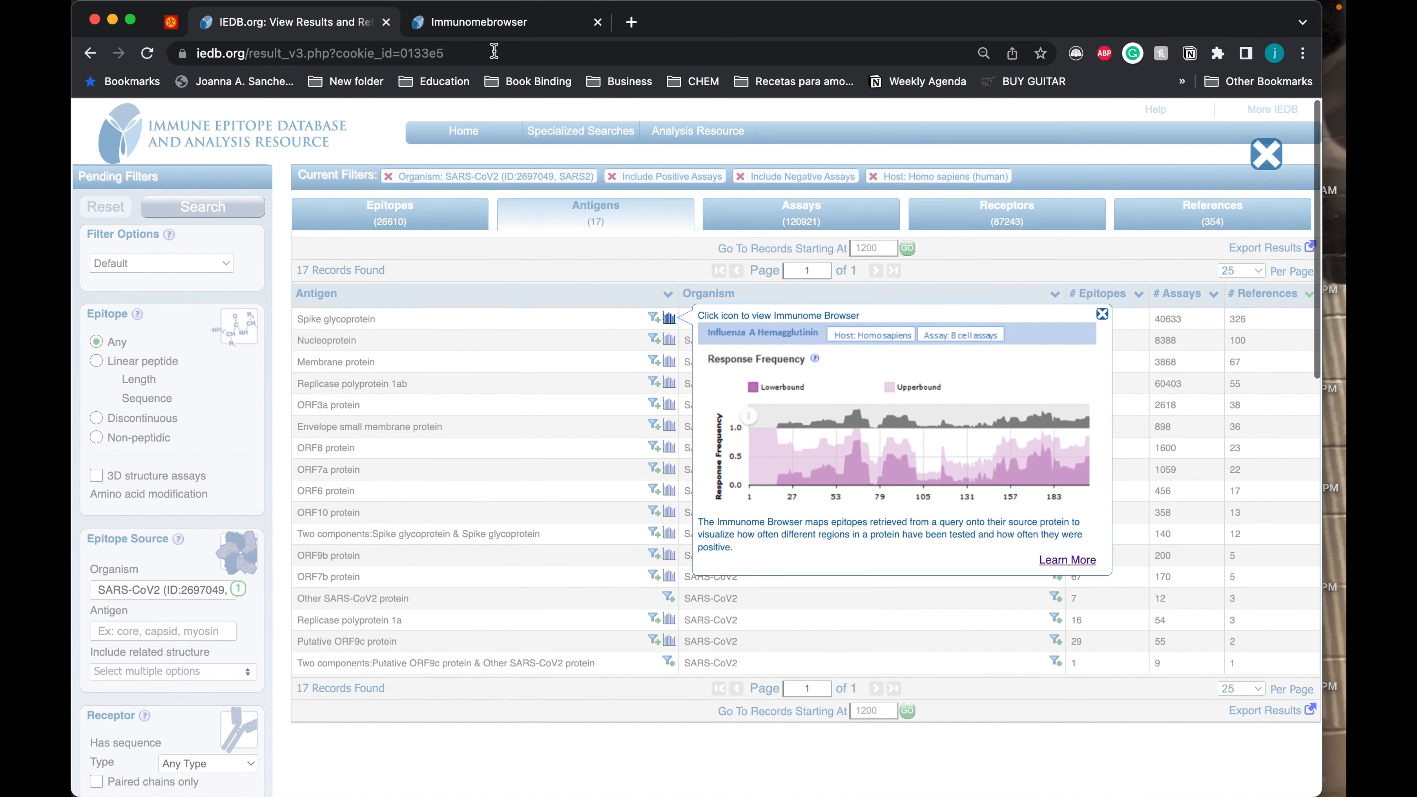
Step: Return to the spike glycoprotein's Immunome Browser in full screen and examine its table of mapped epitopes
left_click(486, 22)
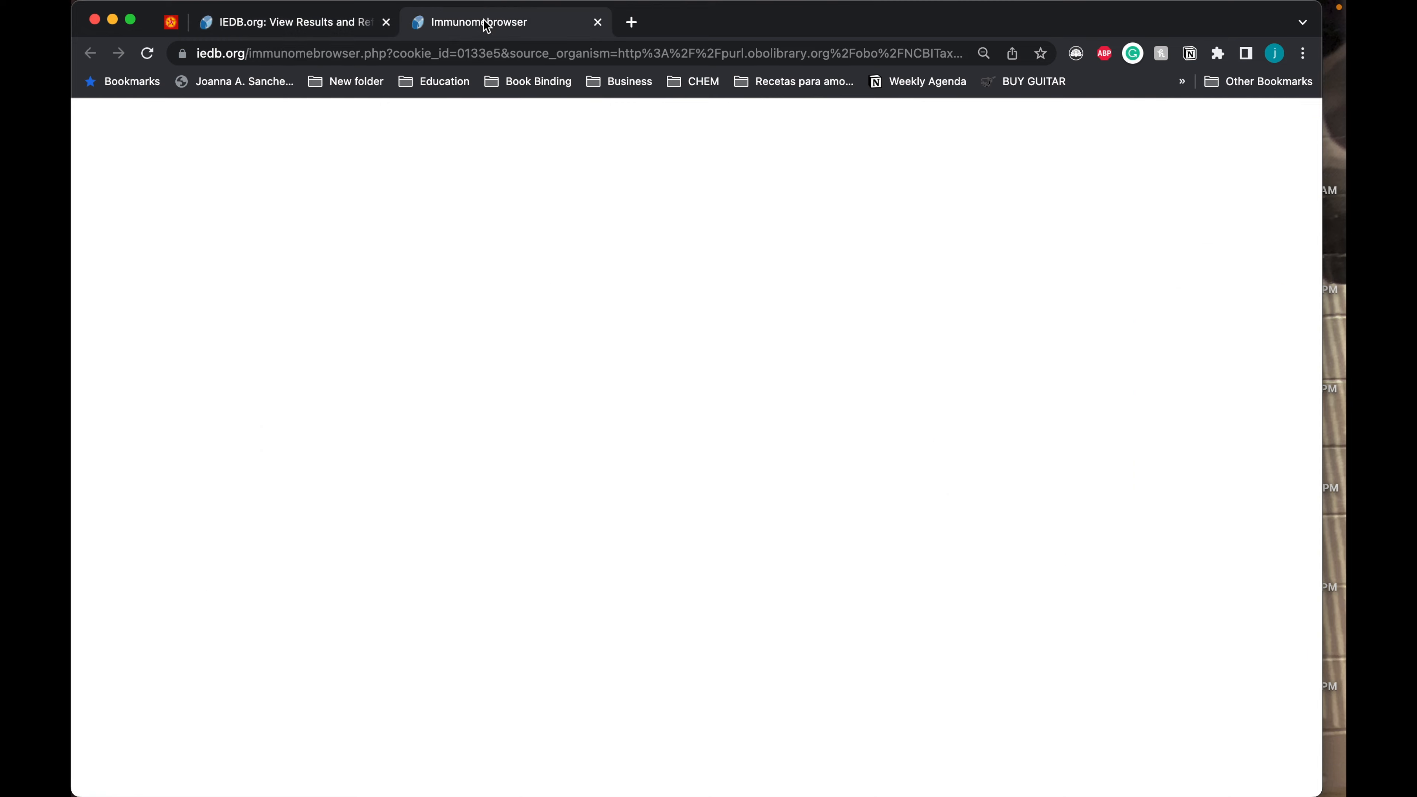
left_click(130, 21)
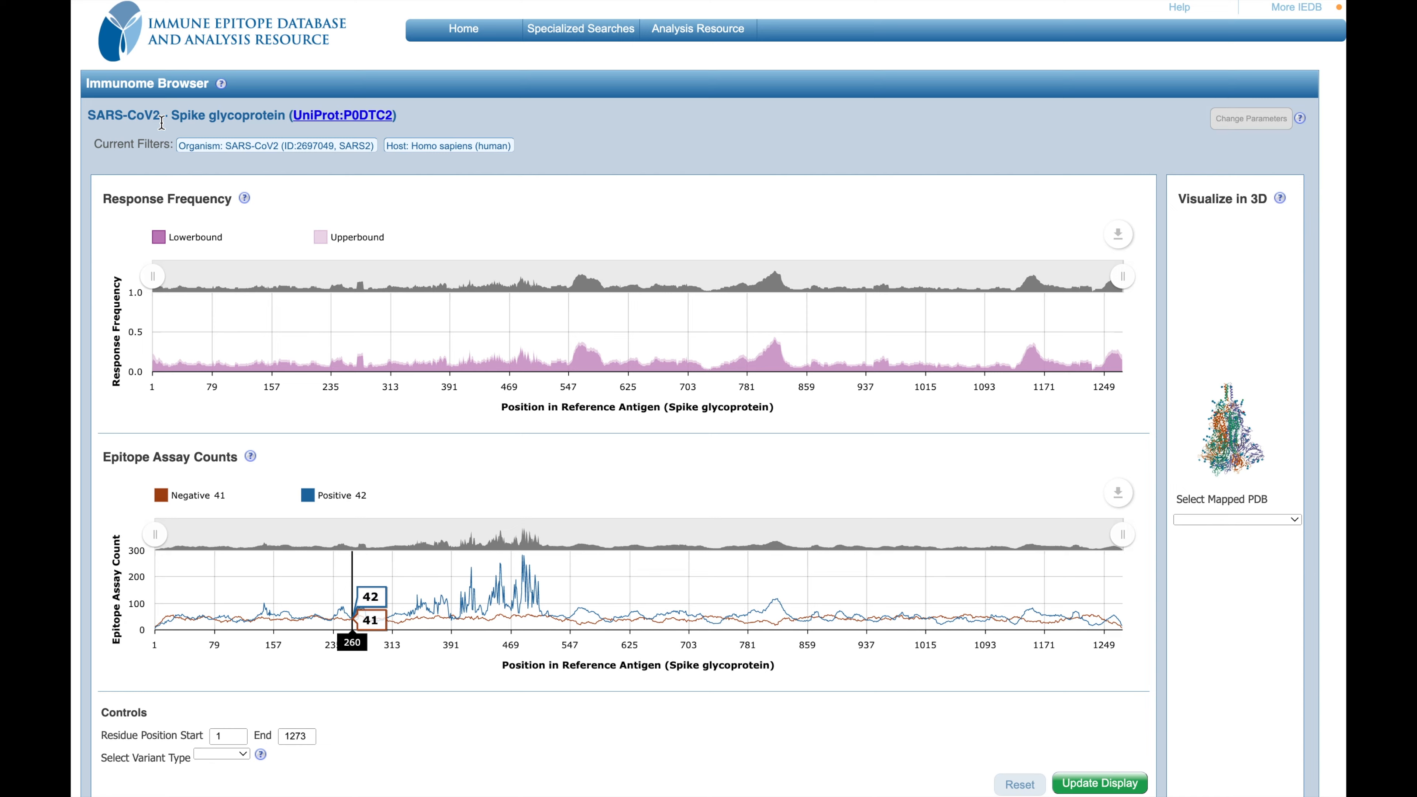
scroll(161, 129, "down", 2)
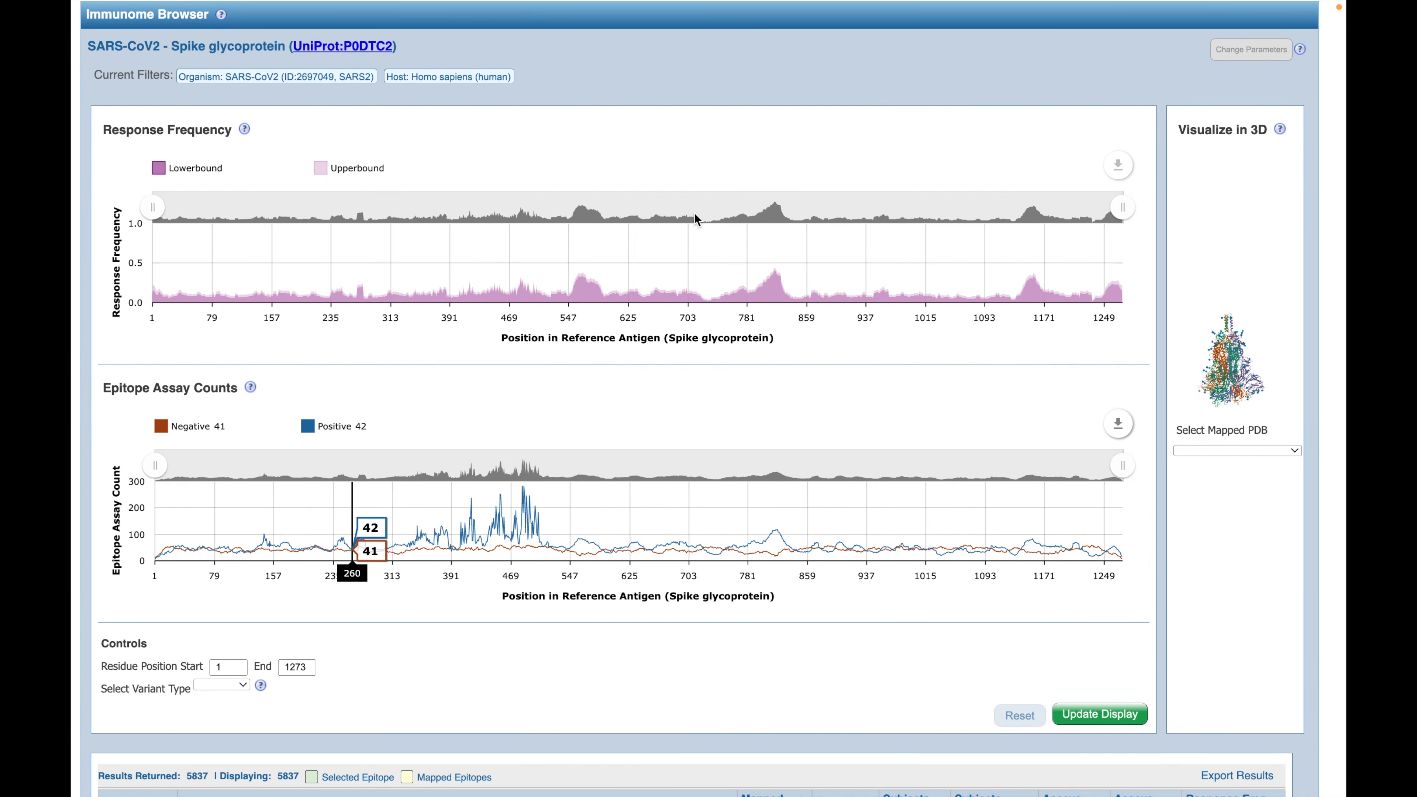
scroll(759, 607, "down", 12)
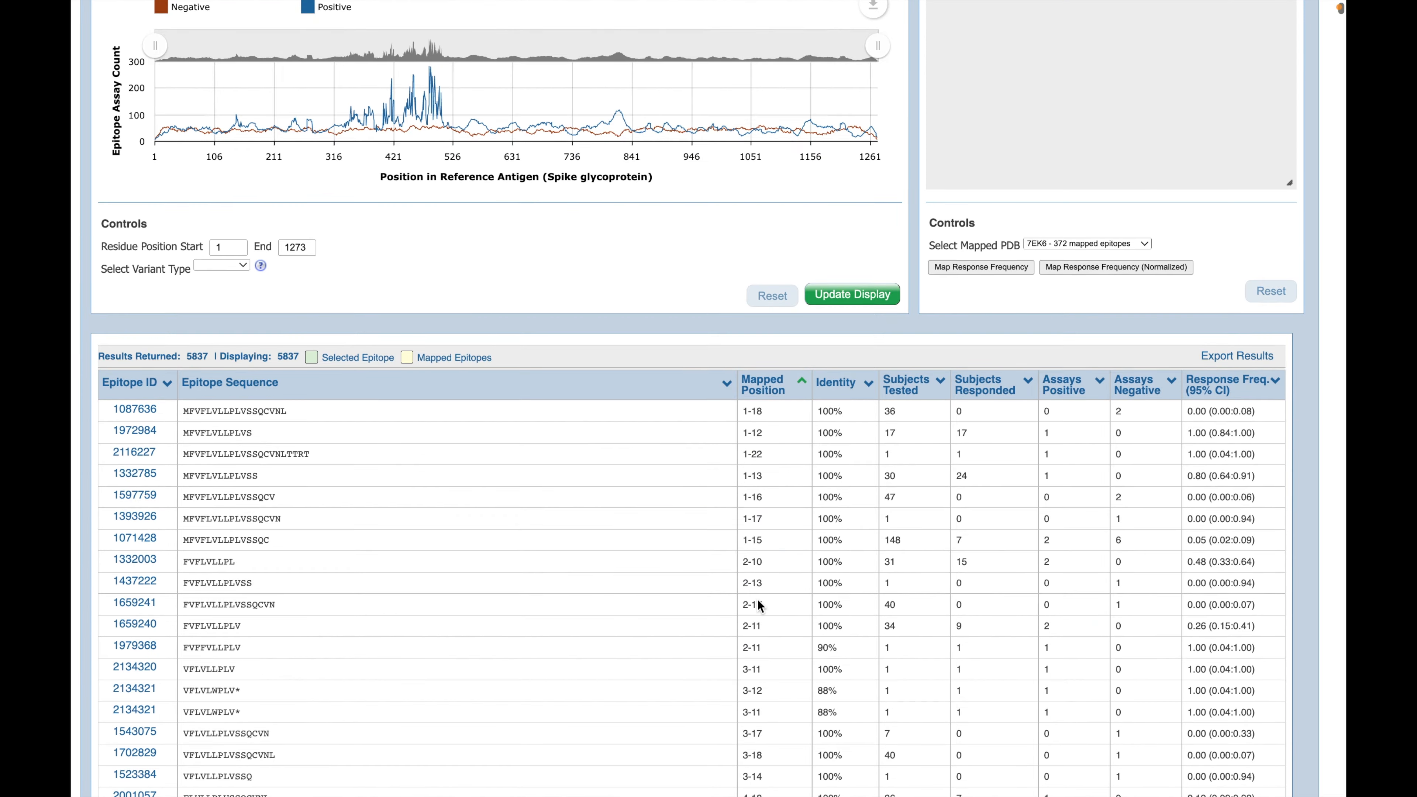
scroll(759, 608, "down", 4)
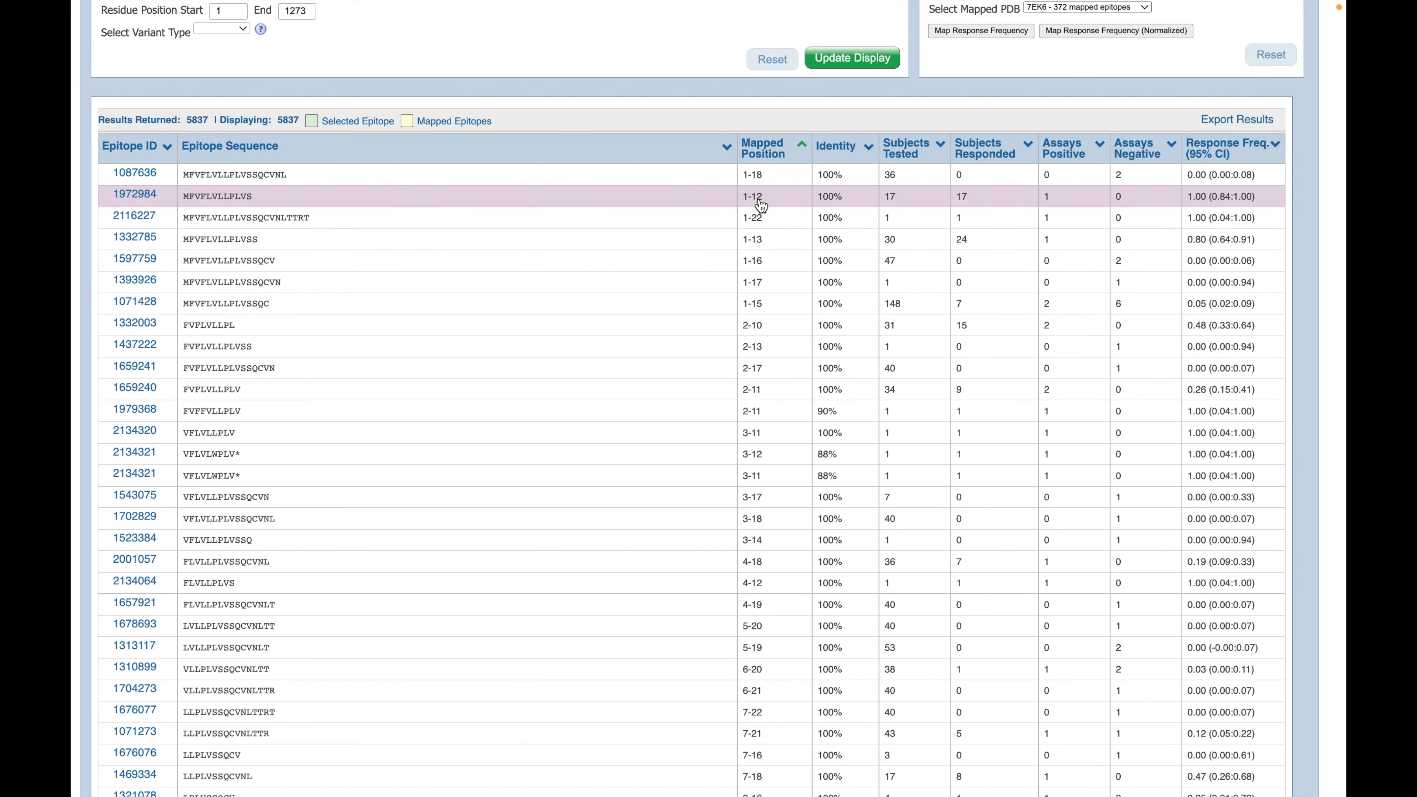
scroll(767, 451, "up", 3)
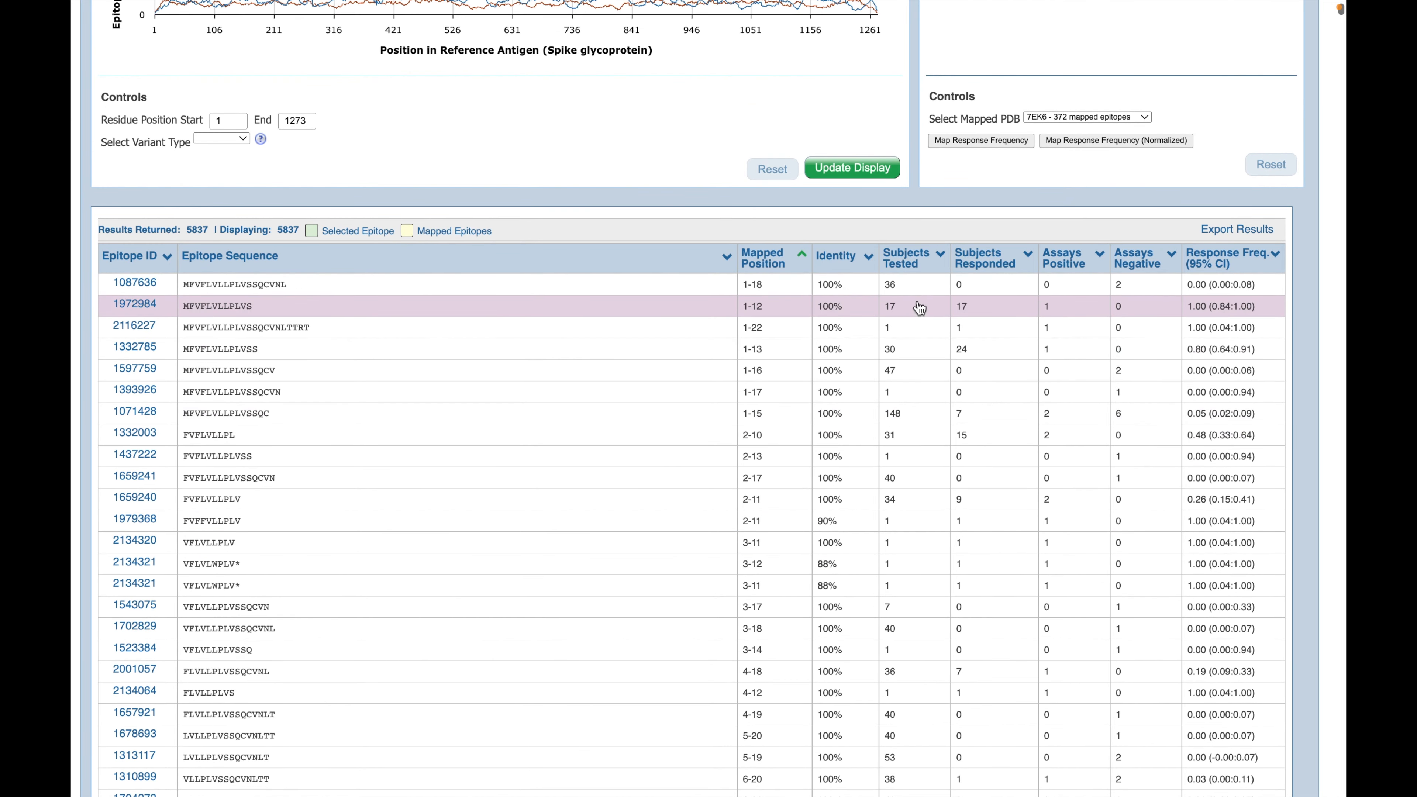
scroll(995, 318, "up", 2)
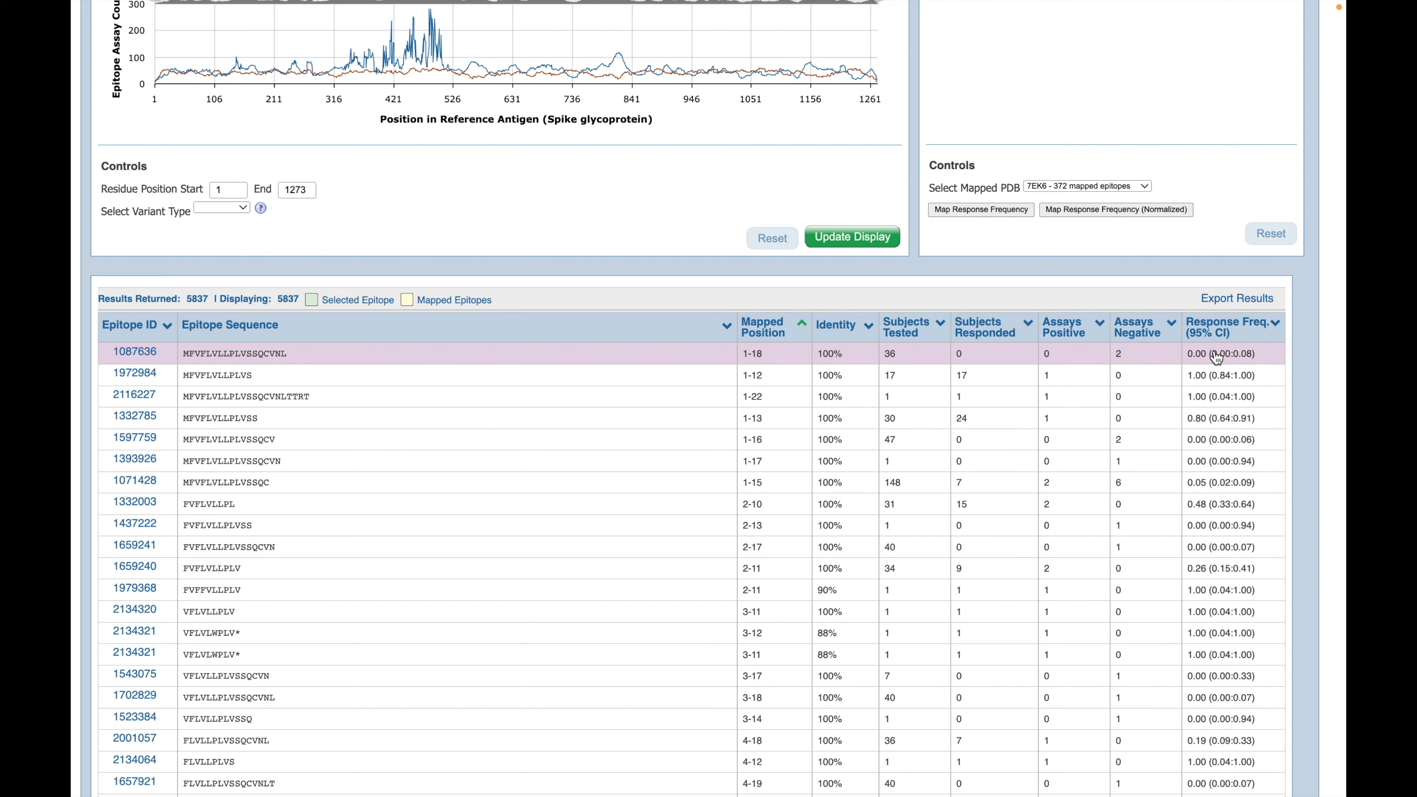
scroll(1216, 358, "up", 1)
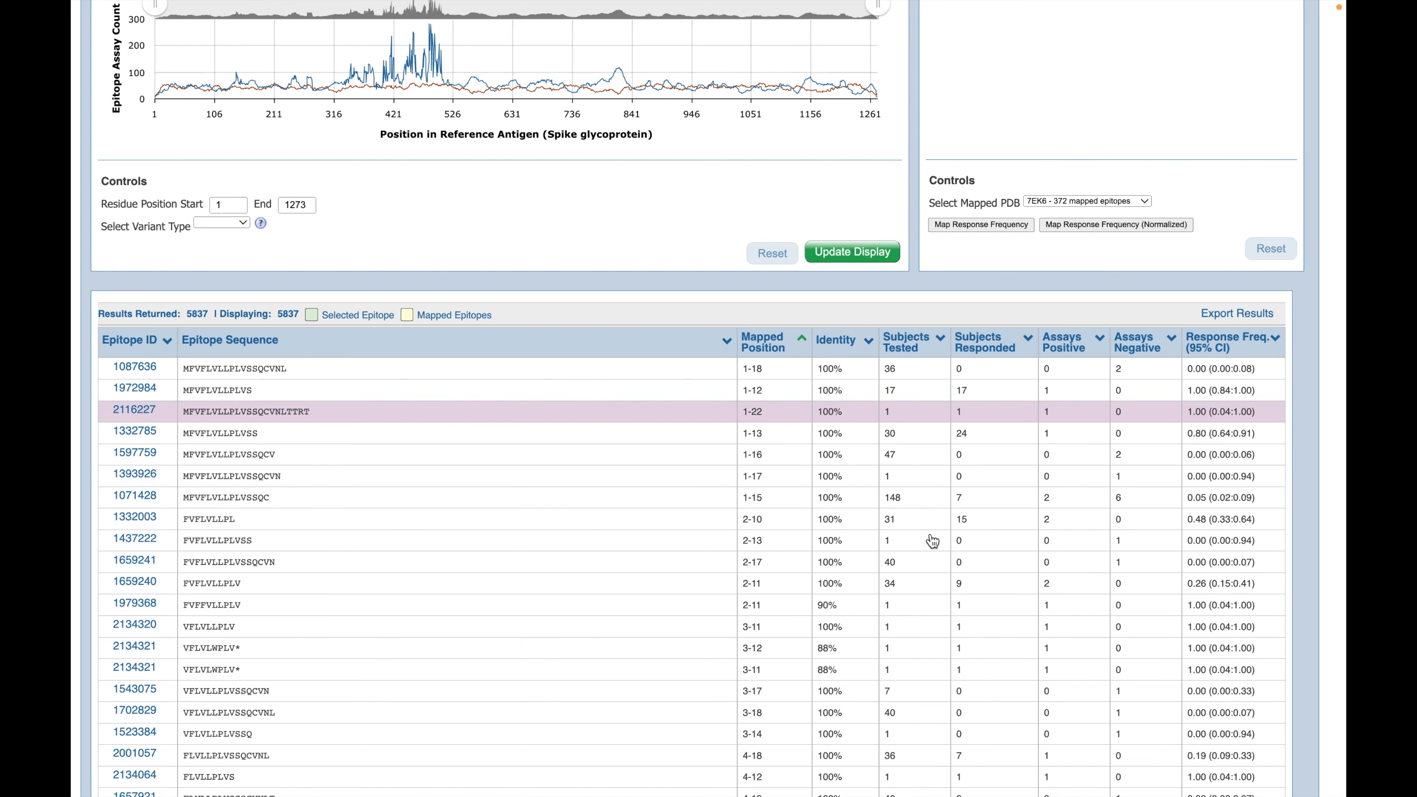
Step: Examine the Response Frequency chart and its lower and upper bounds along the spike glycoprotein
scroll(977, 418, "up", 10)
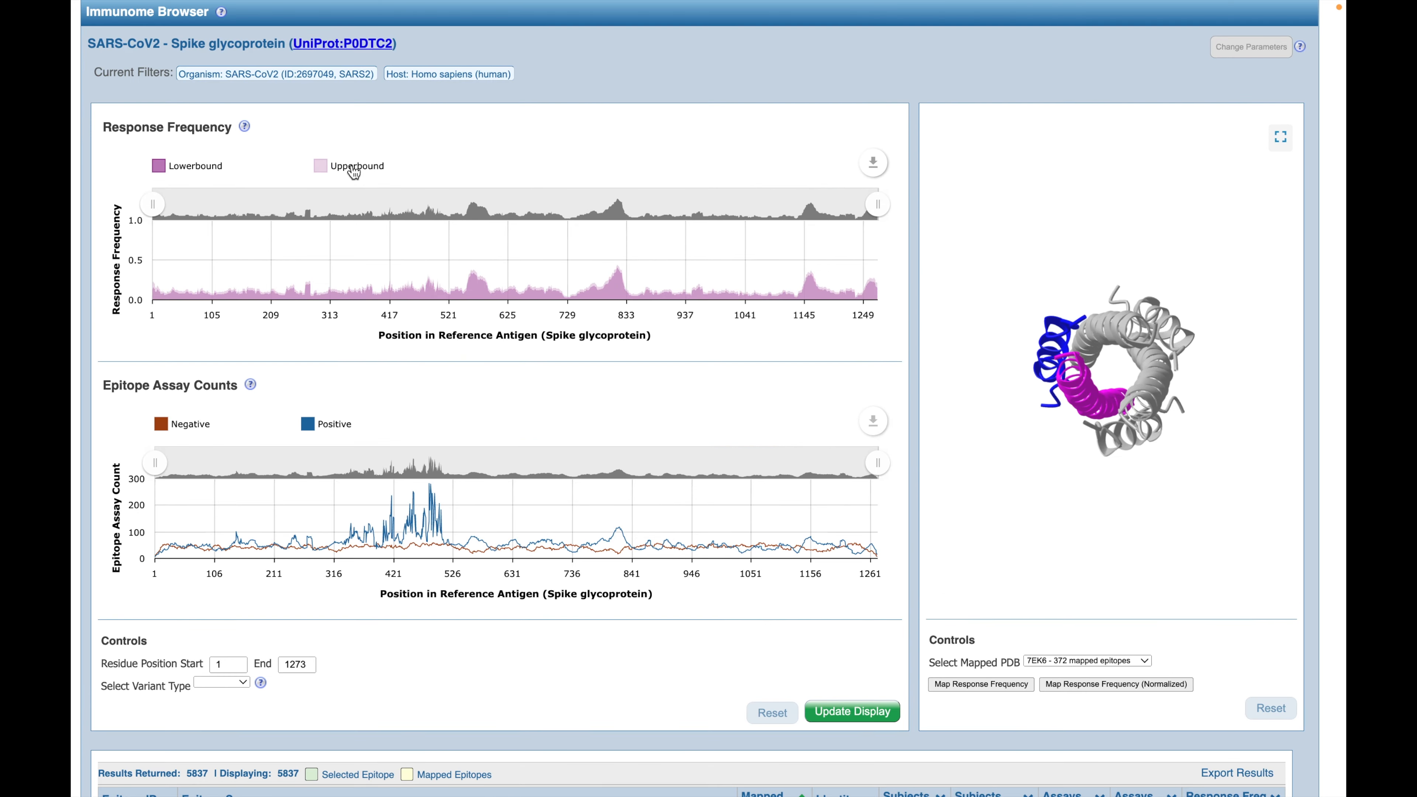
scroll(1300, 202, "up", 1)
scroll(161, 195, "down", 1)
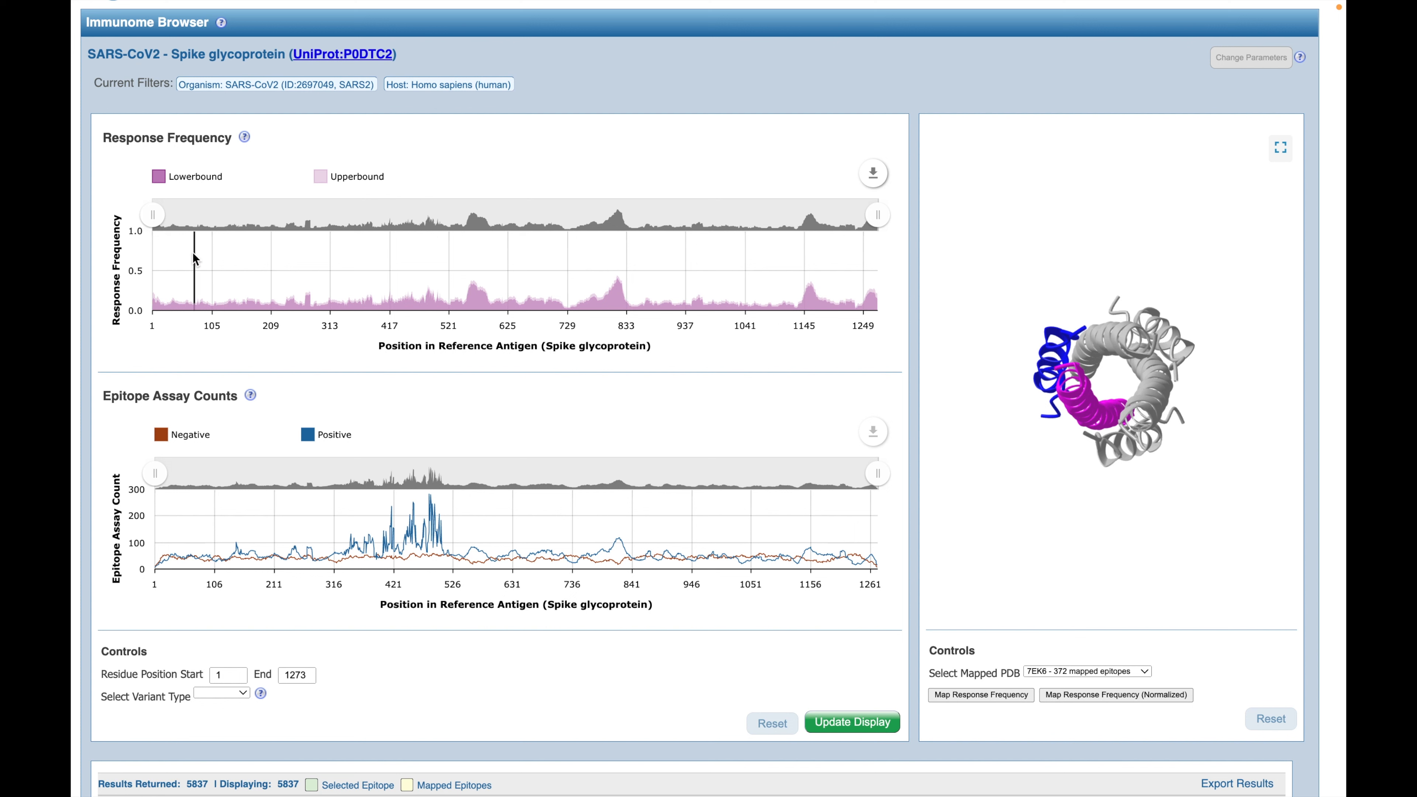
mouse_move(195, 268)
scroll(380, 320, "down", 6)
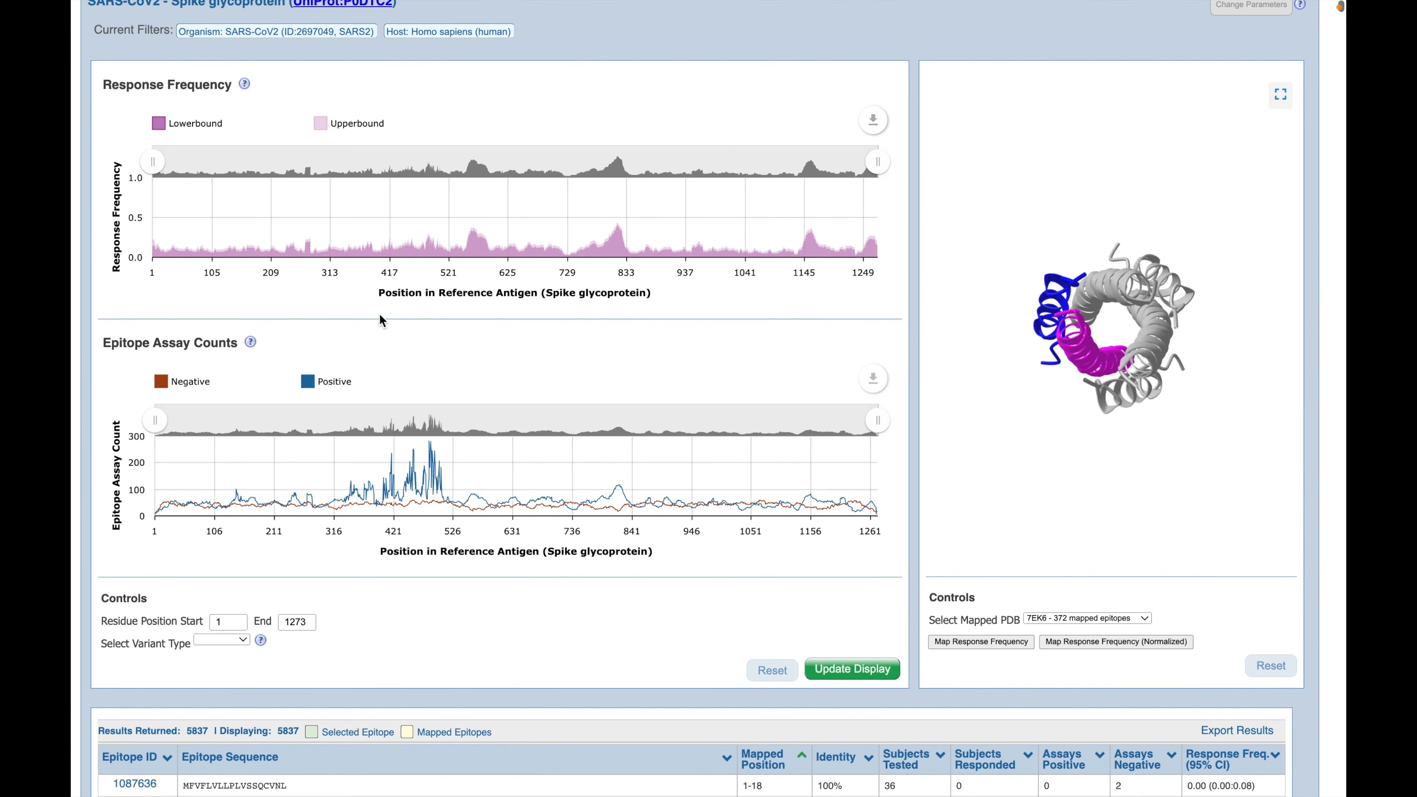
Step: Compare the response frequencies in the epitope table with both charts at about residue position 324
scroll(380, 320, "down", 2)
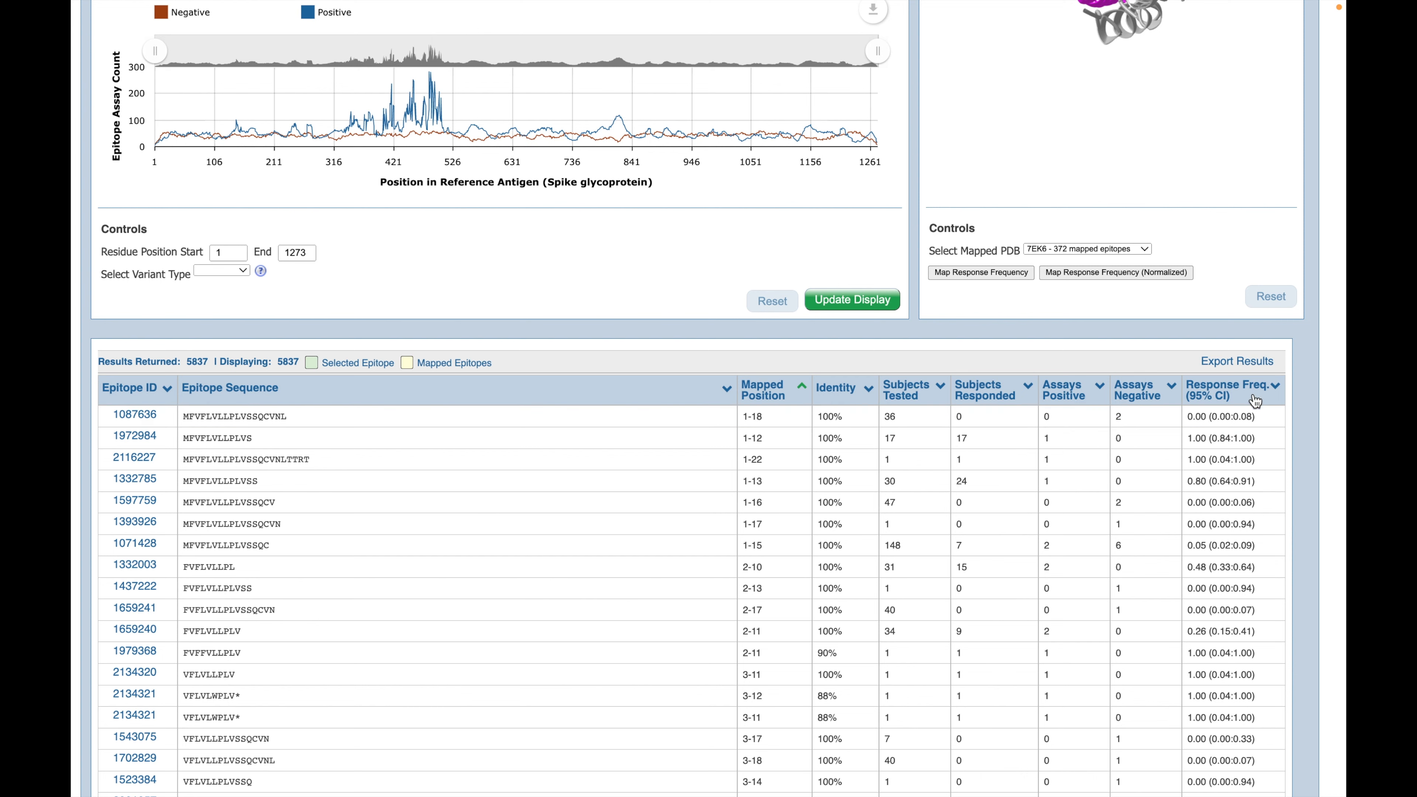
scroll(1239, 521, "down", 2)
scroll(1239, 521, "down", 3)
scroll(336, 178, "up", 10)
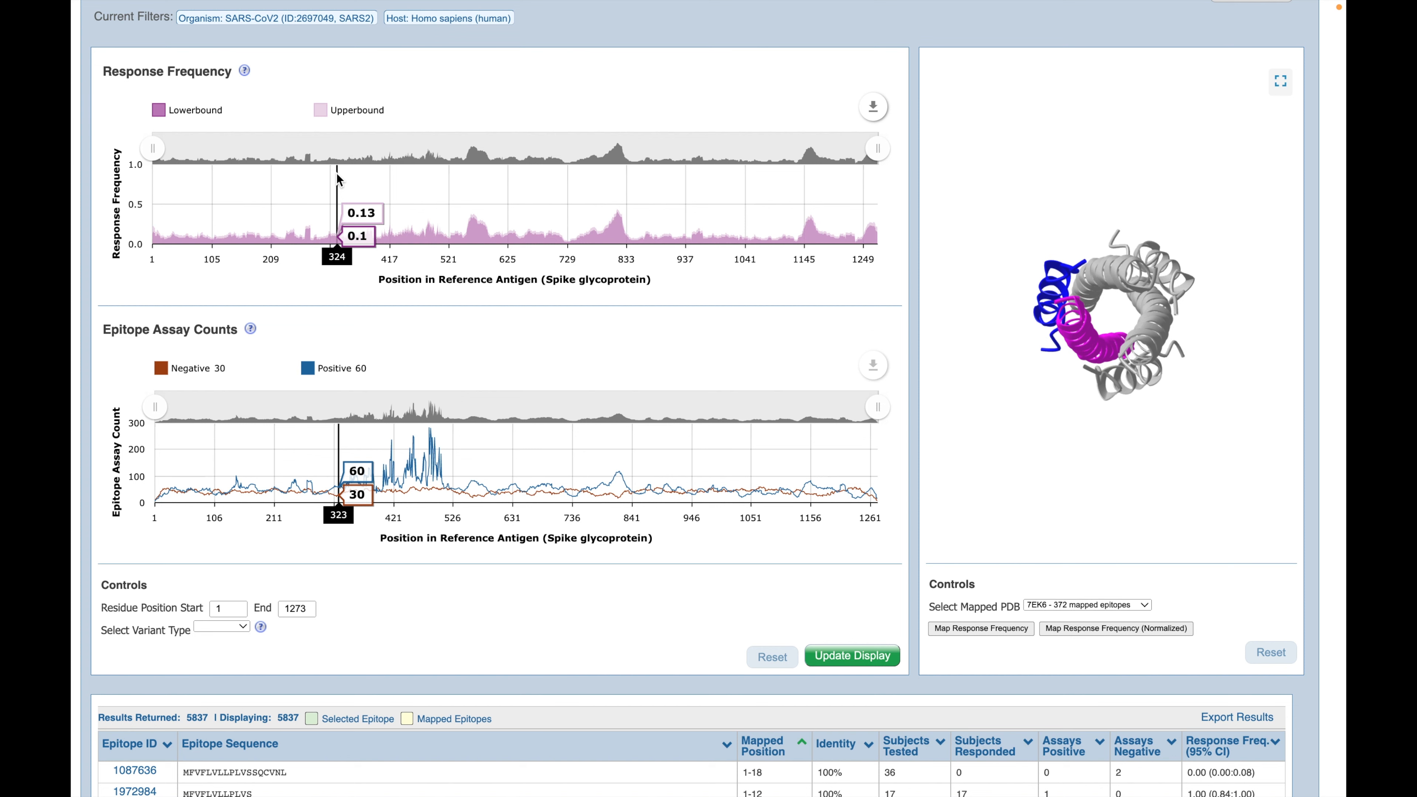
scroll(336, 173, "down", 2)
scroll(338, 177, "down", 2)
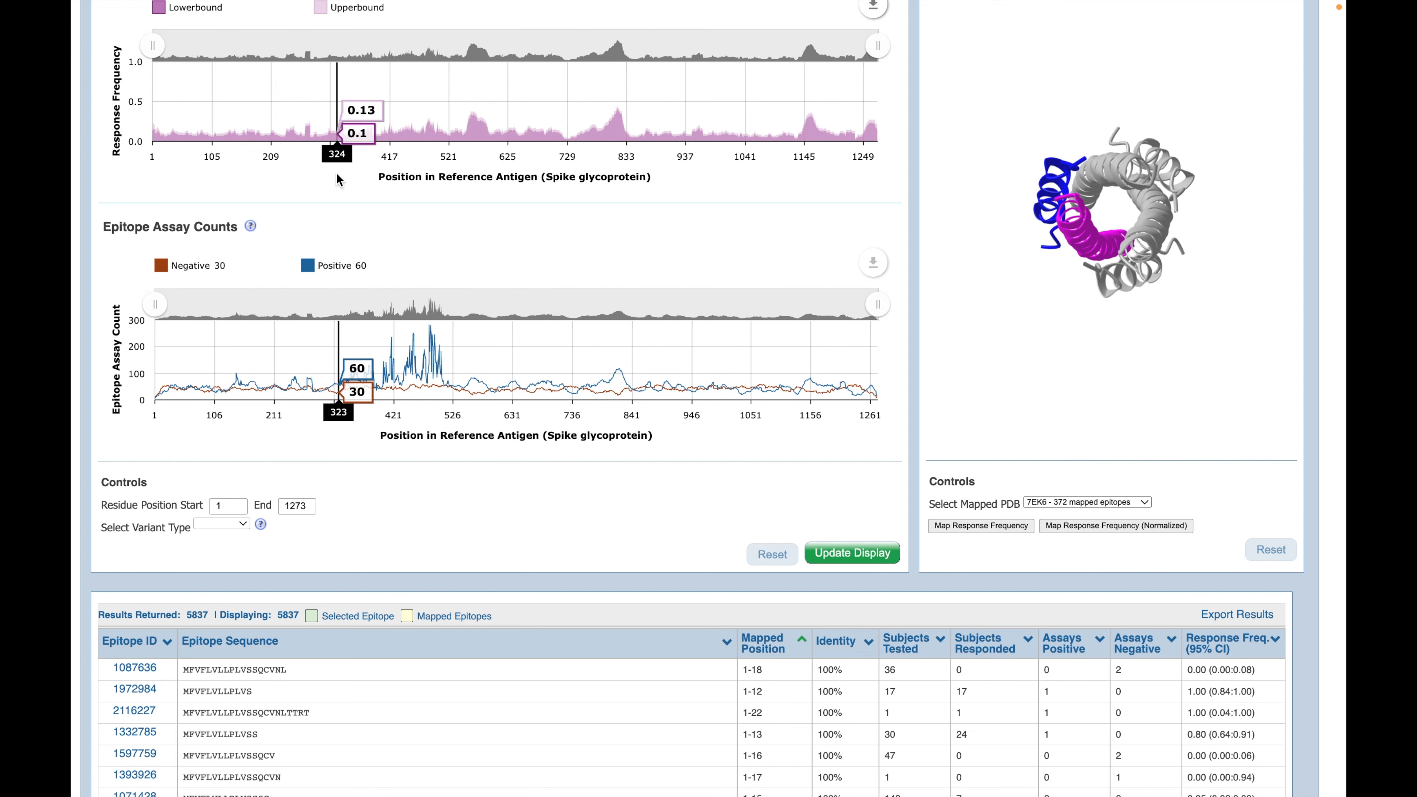
scroll(337, 174, "up", 5)
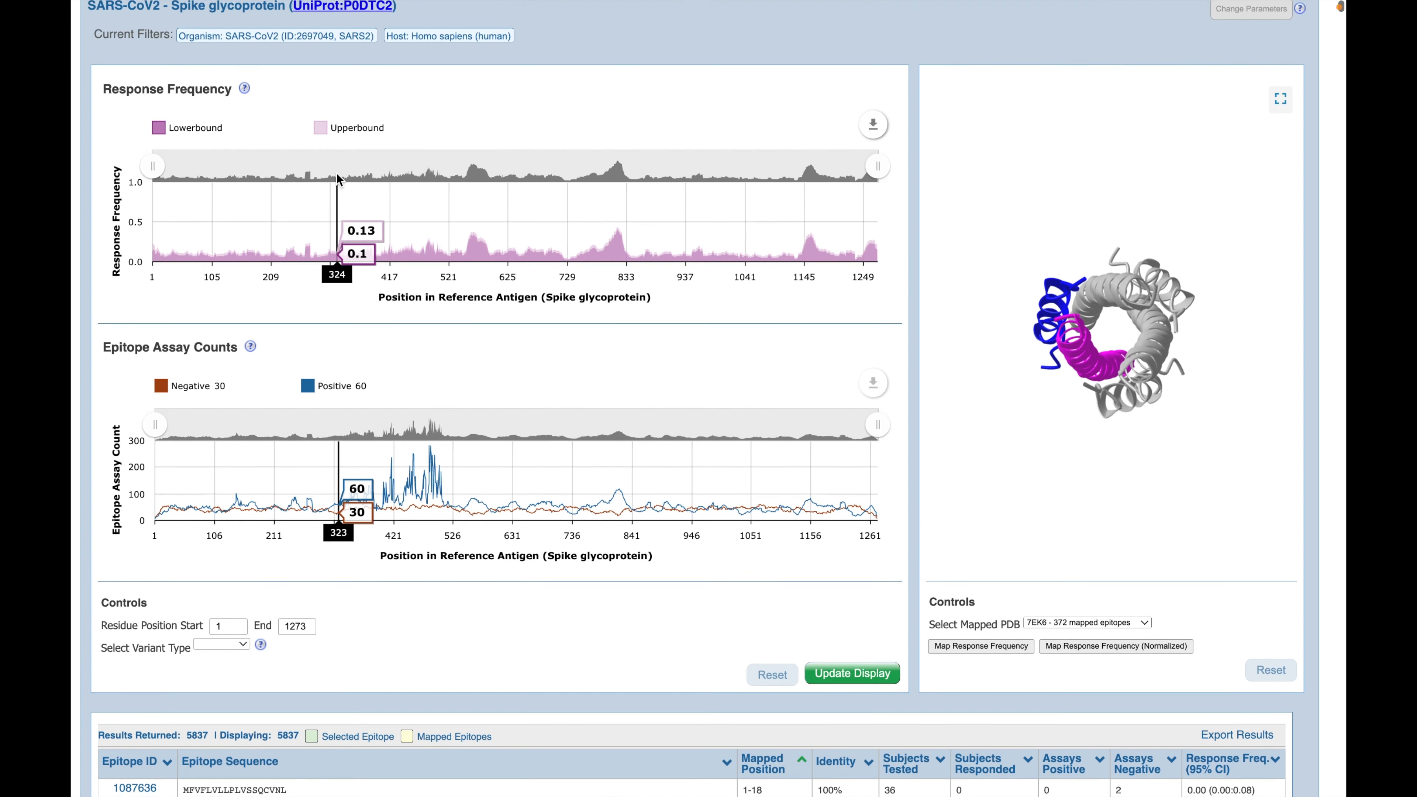
Step: Set the displayed residue positions to start at 300 and end at 600
scroll(337, 174, "up", 1)
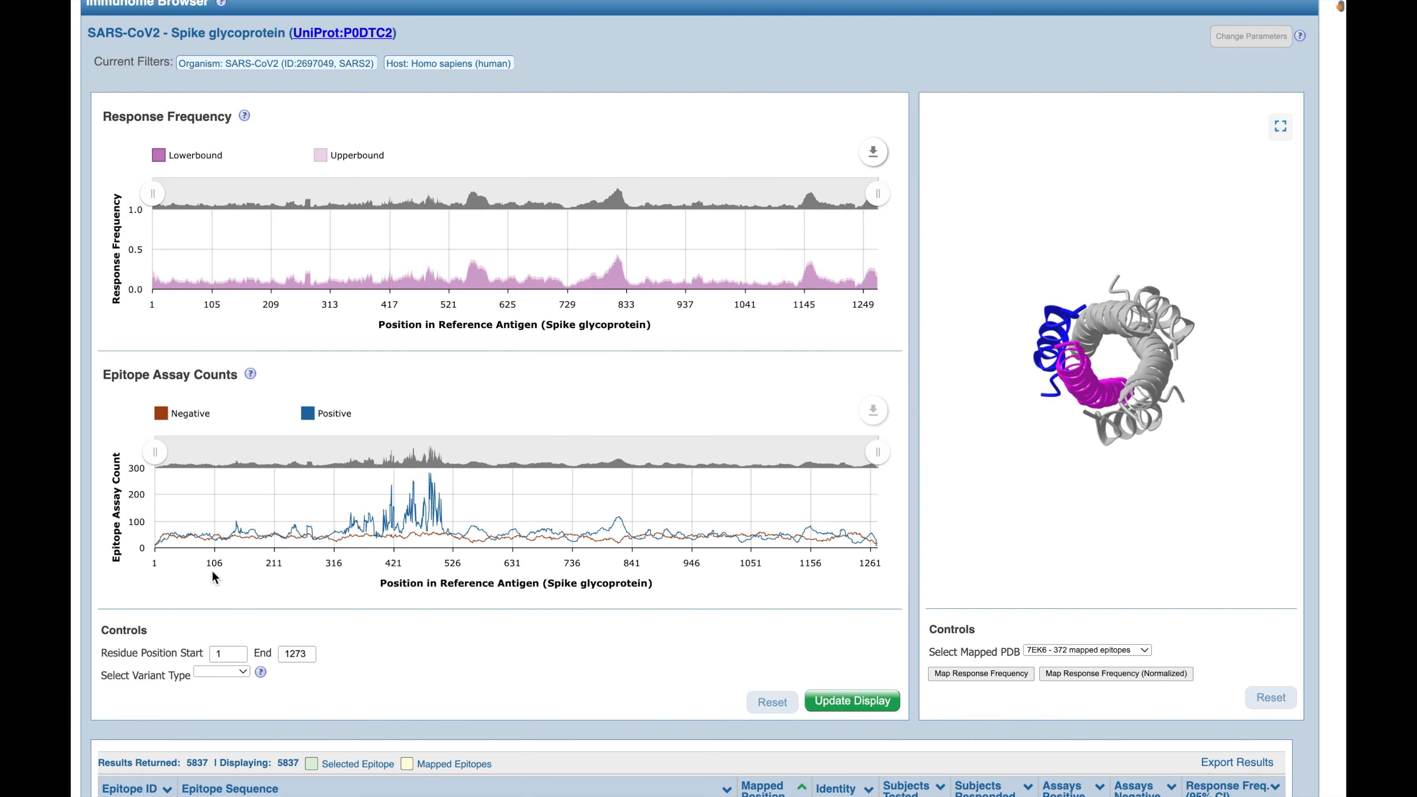
double_click(226, 652)
type("300")
key("Tab")
type("600")
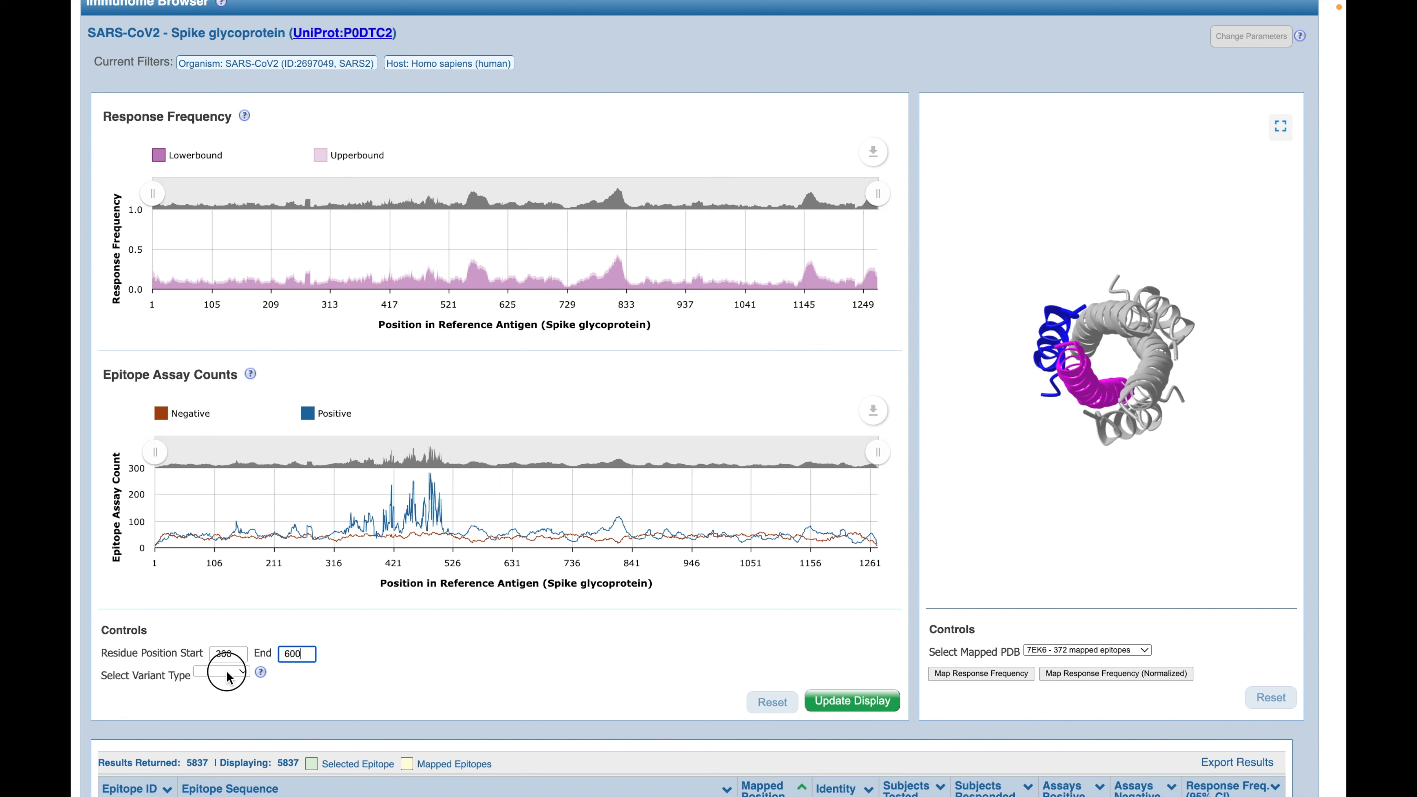
Step: Choose BA.4.6 as the variant type and update the display to the entered residue range
left_click(227, 675)
scroll(228, 676, "down", 20)
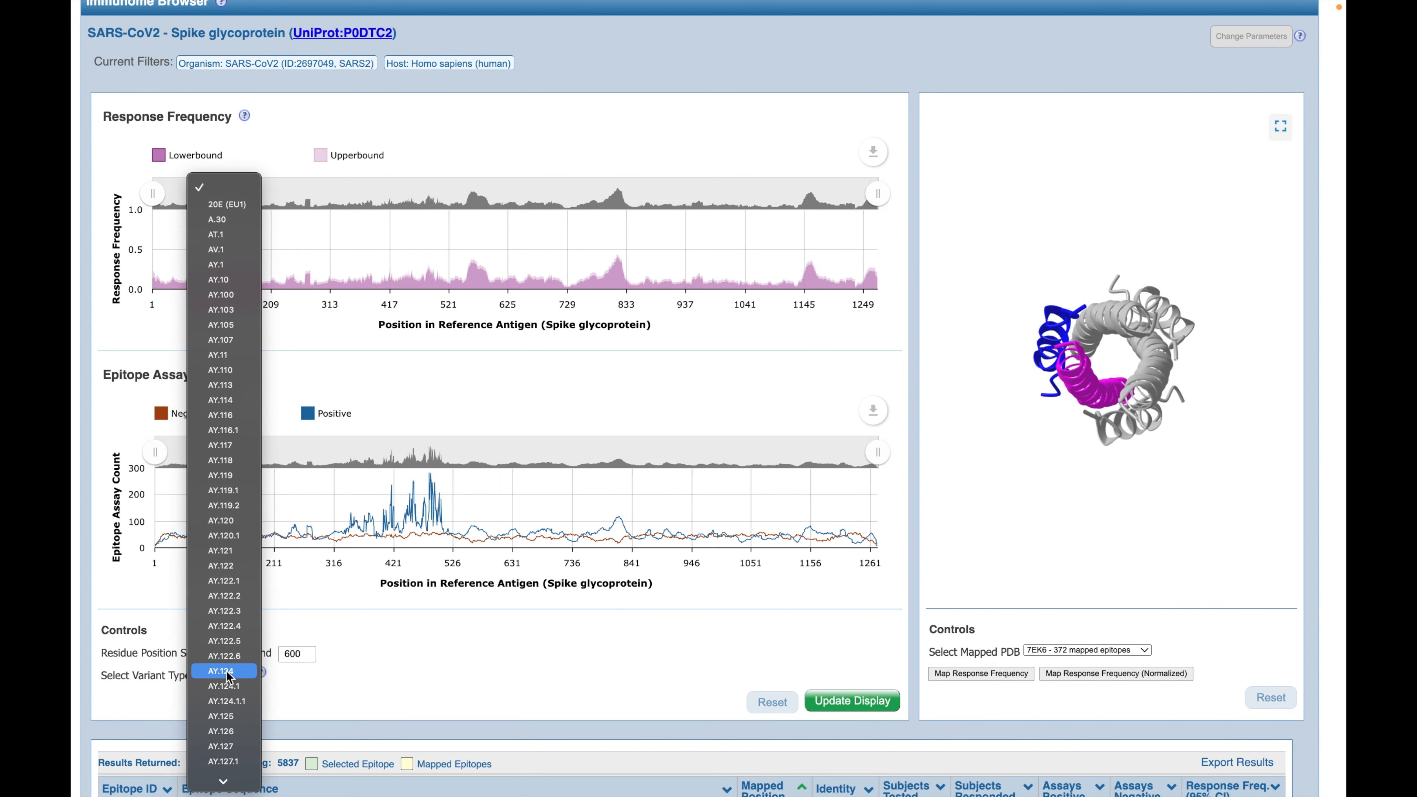
scroll(228, 676, "down", 20)
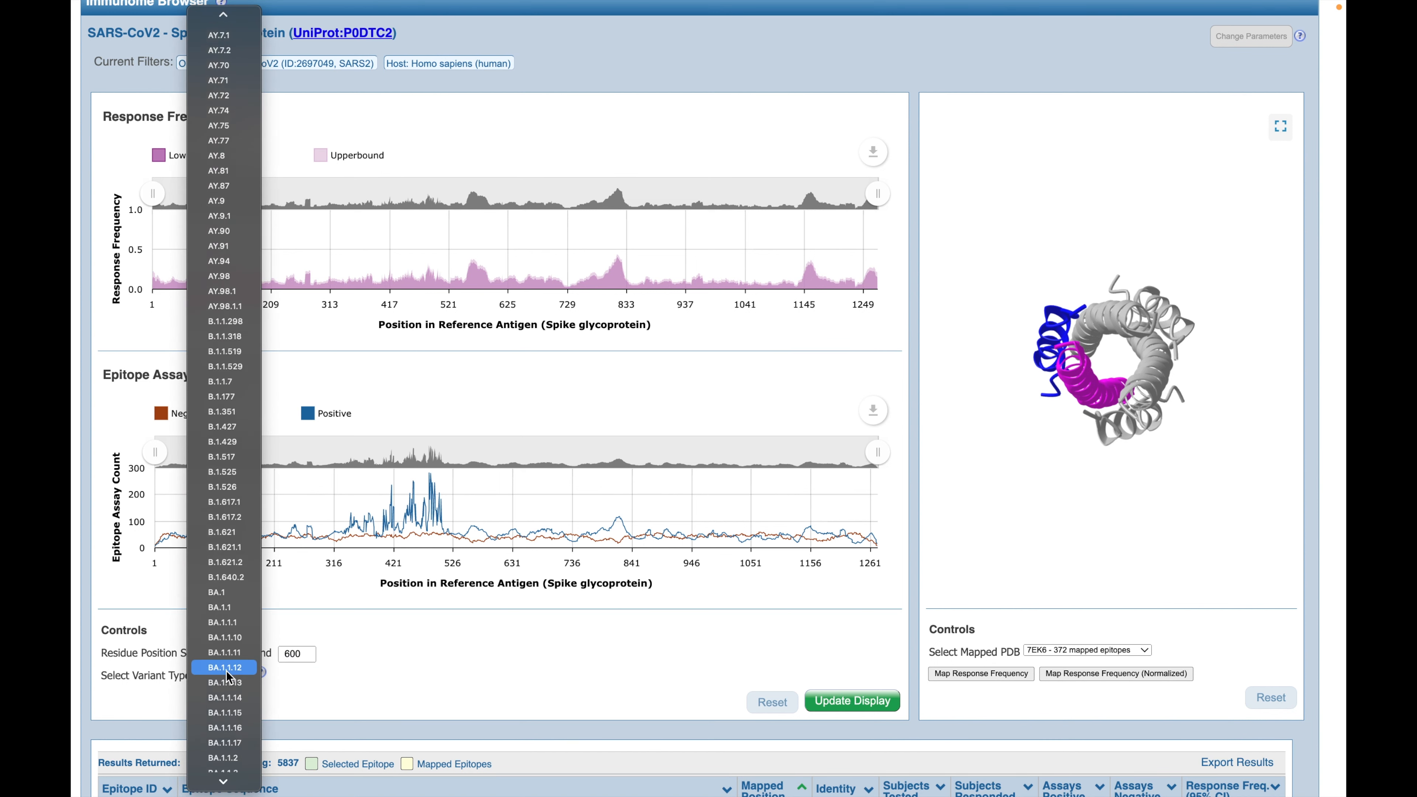
scroll(228, 676, "down", 20)
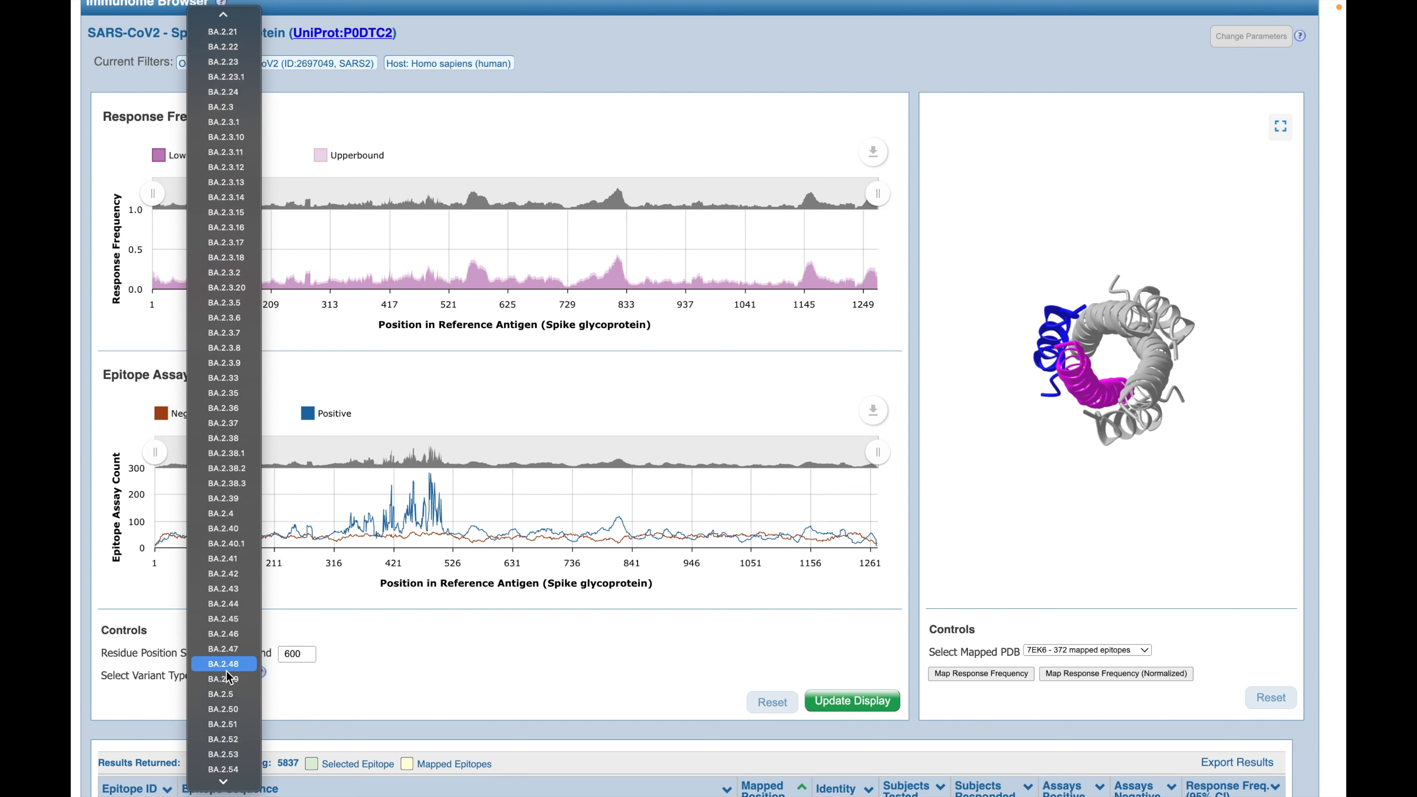
scroll(228, 676, "down", 20)
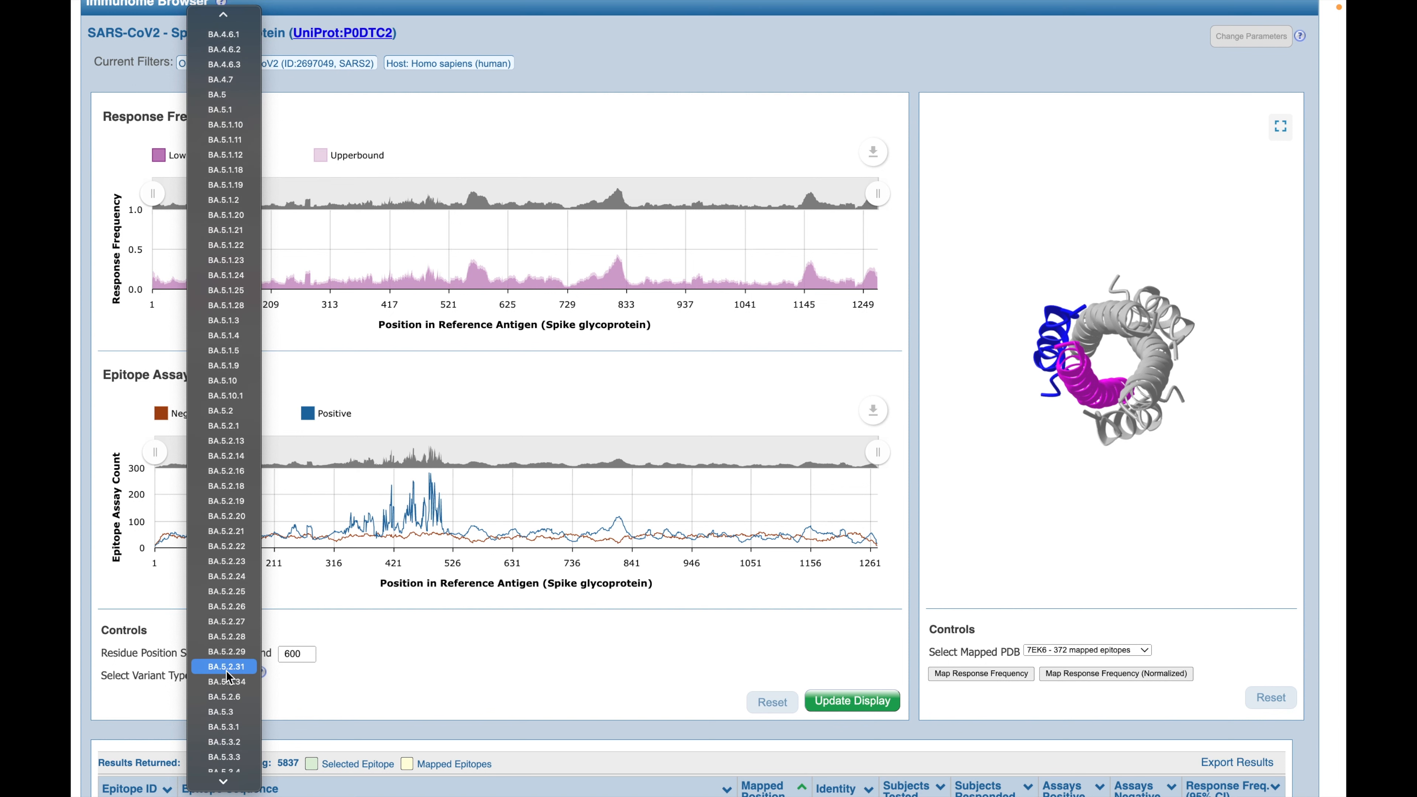
scroll(227, 676, "up", 20)
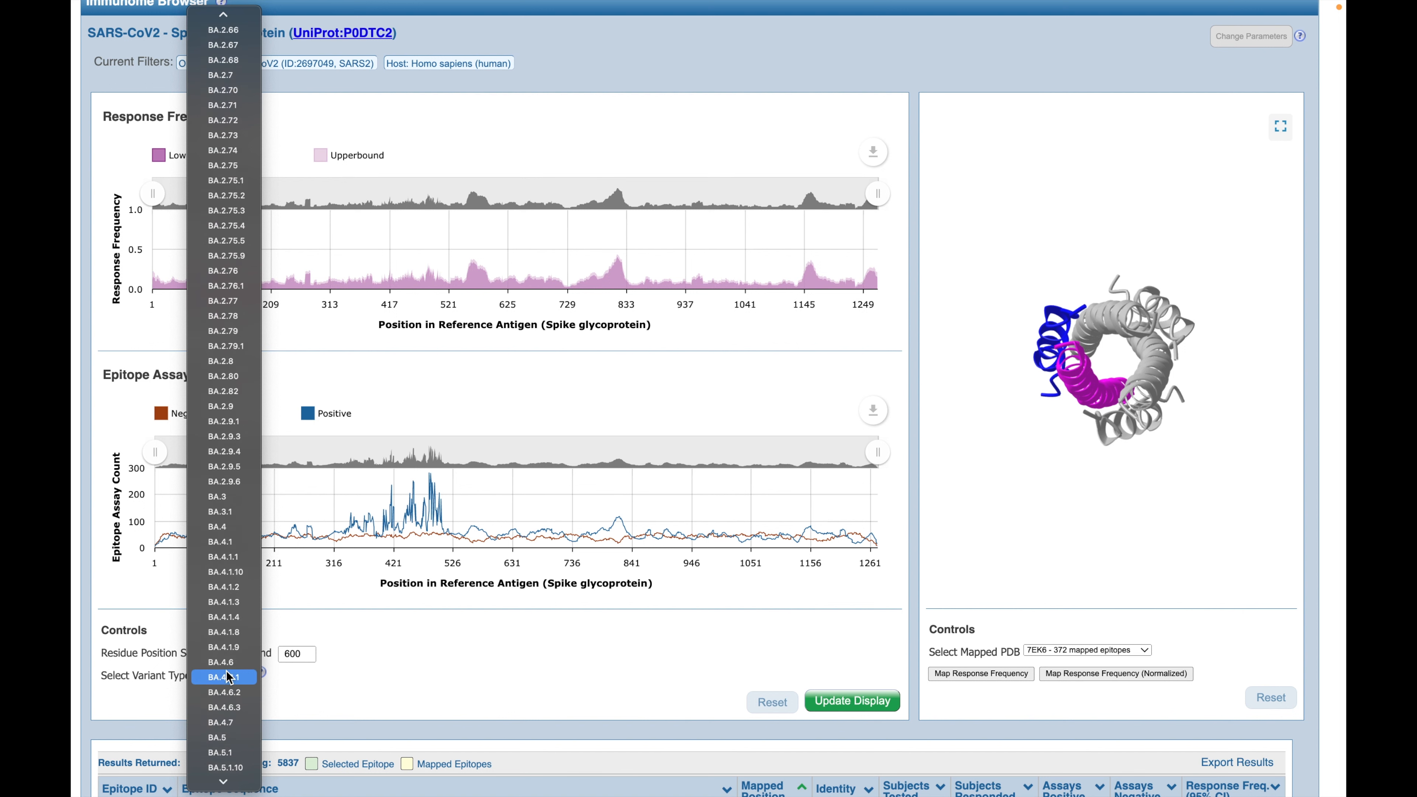
scroll(227, 671, "up", 1)
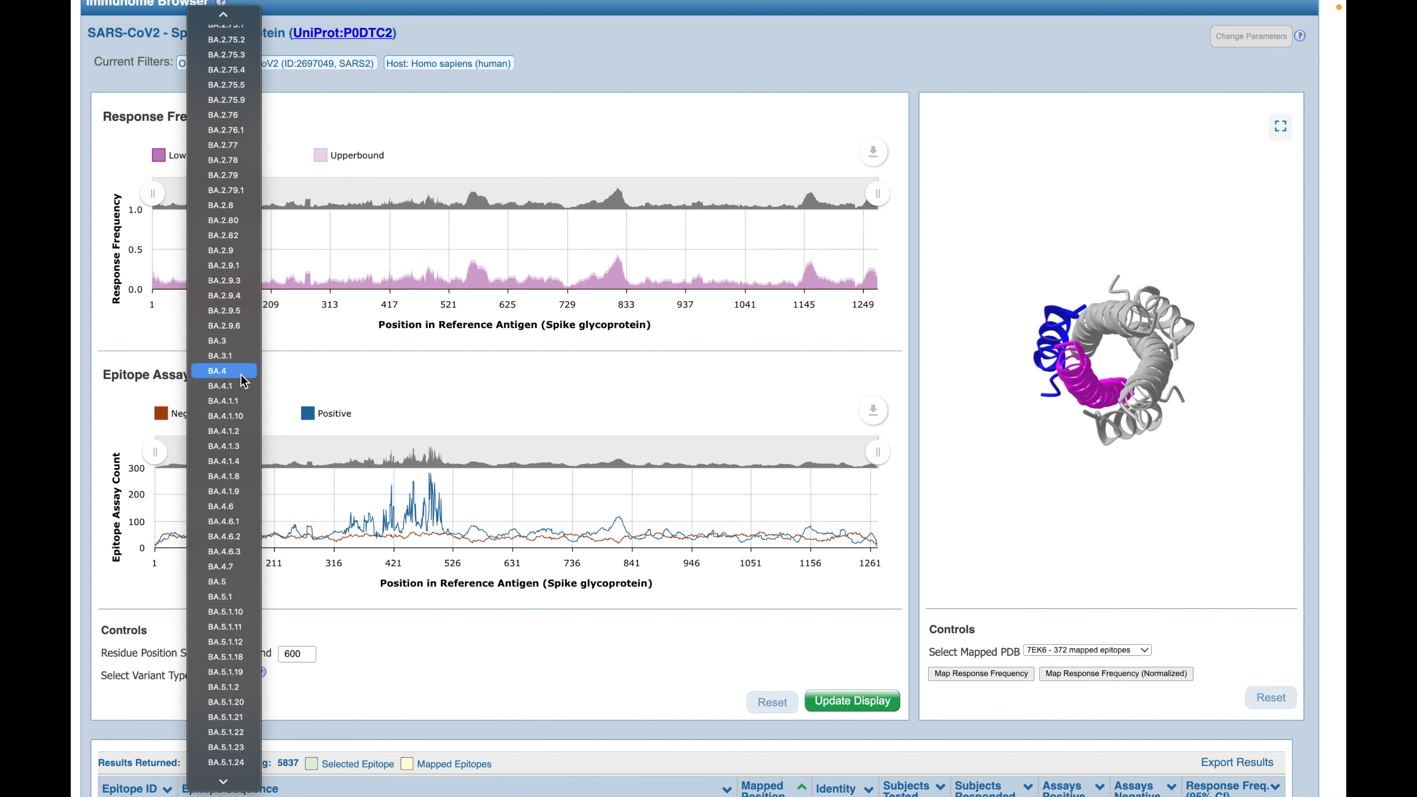
left_click(246, 509)
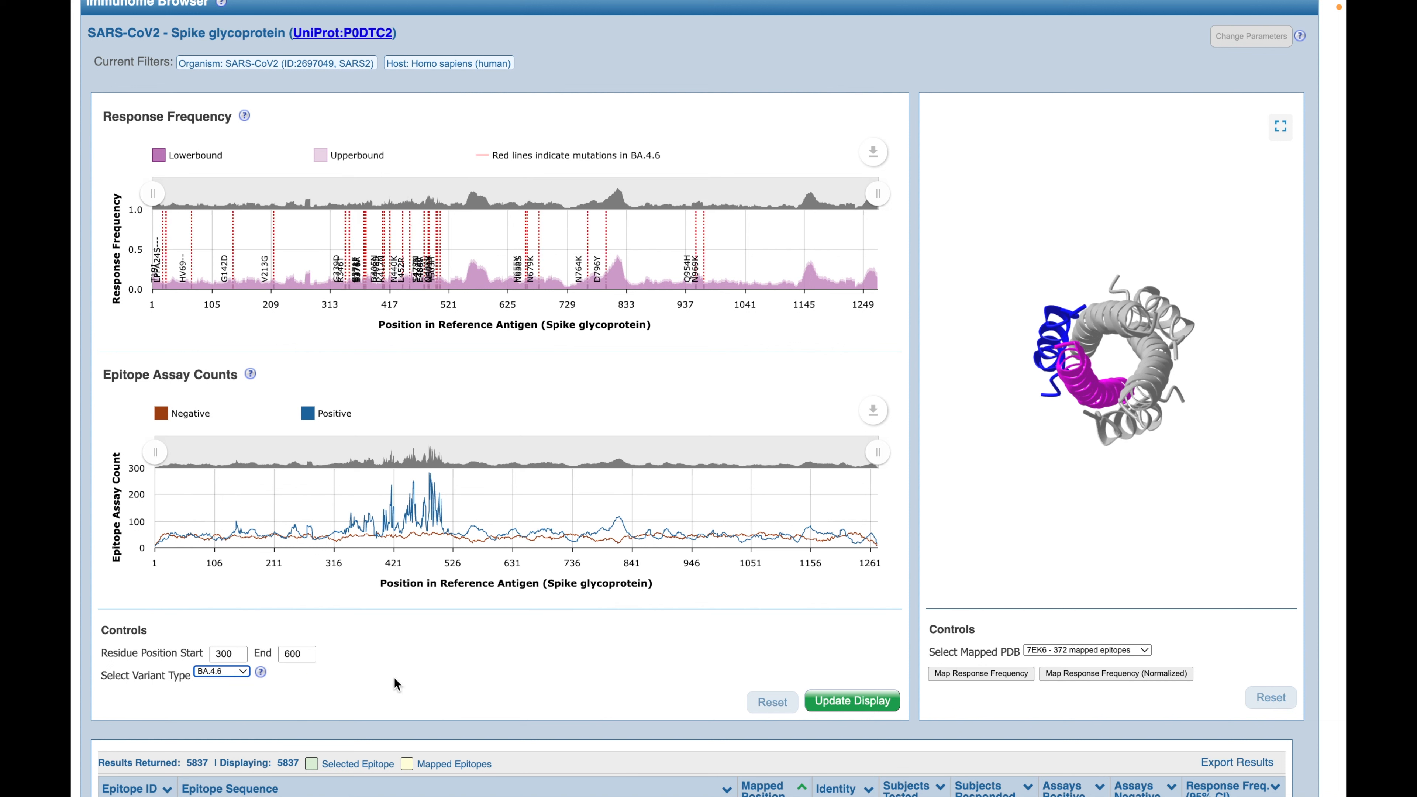
left_click(874, 704)
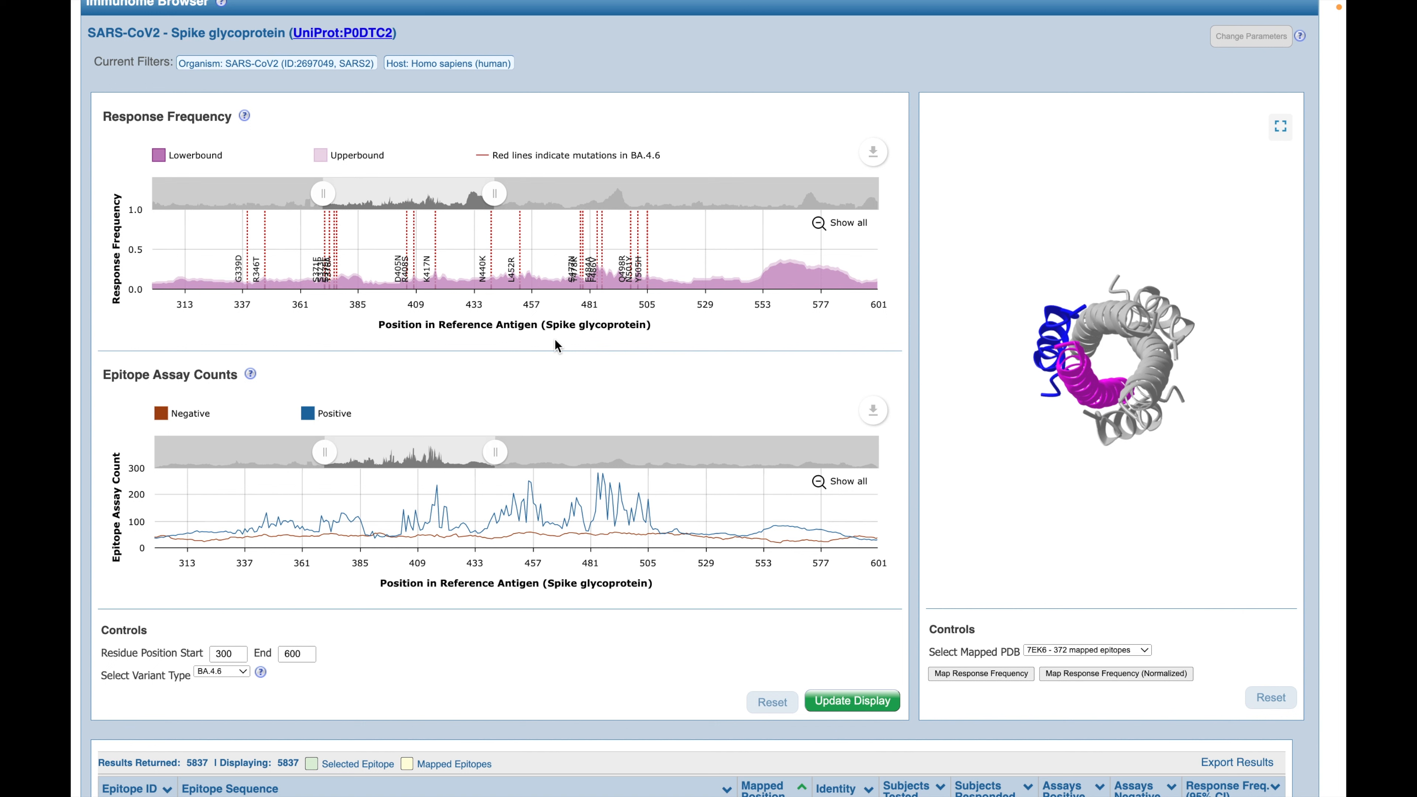
Step: View the Response Frequency chart's export options and inspect mutations and assay counts at individual residue positions in both charts
left_click(875, 156)
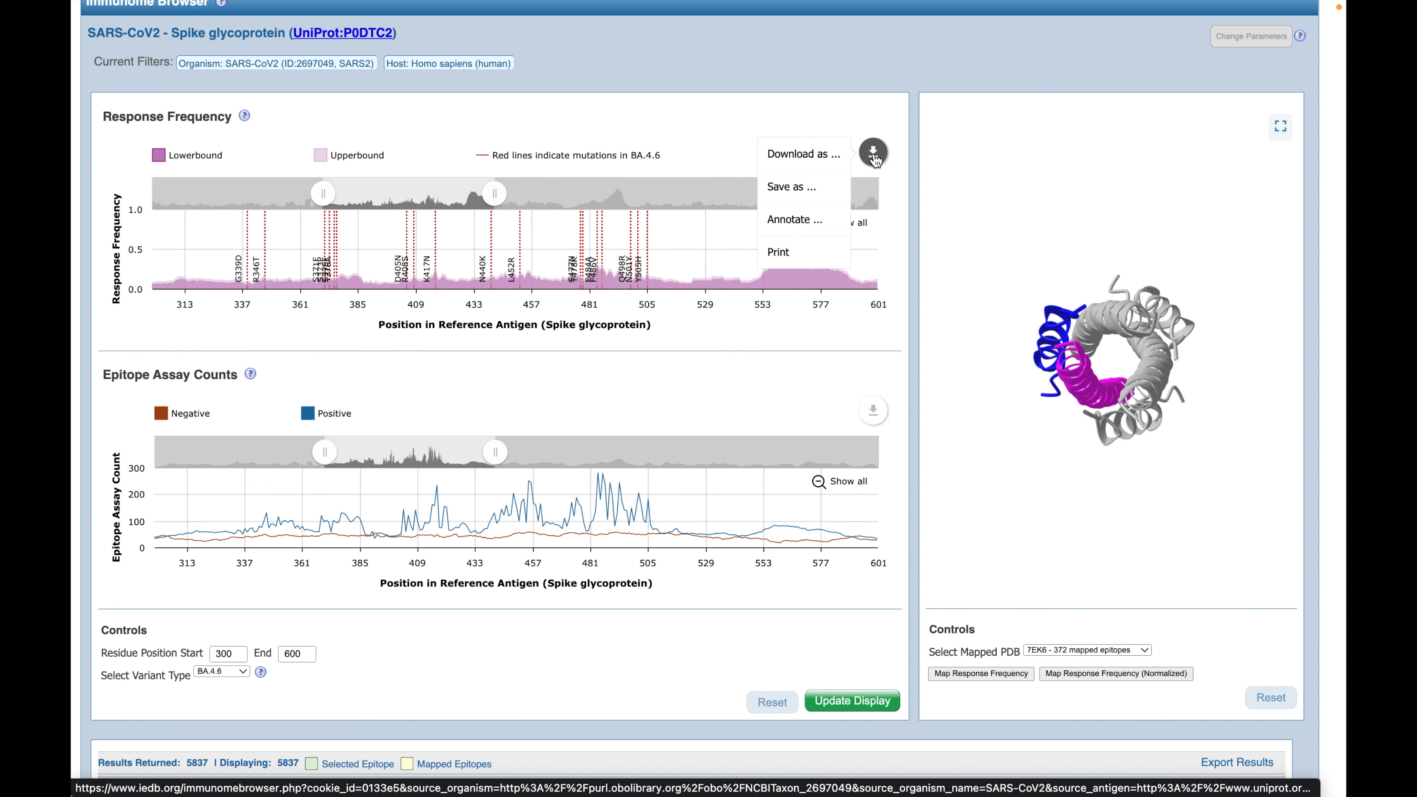
mouse_move(829, 161)
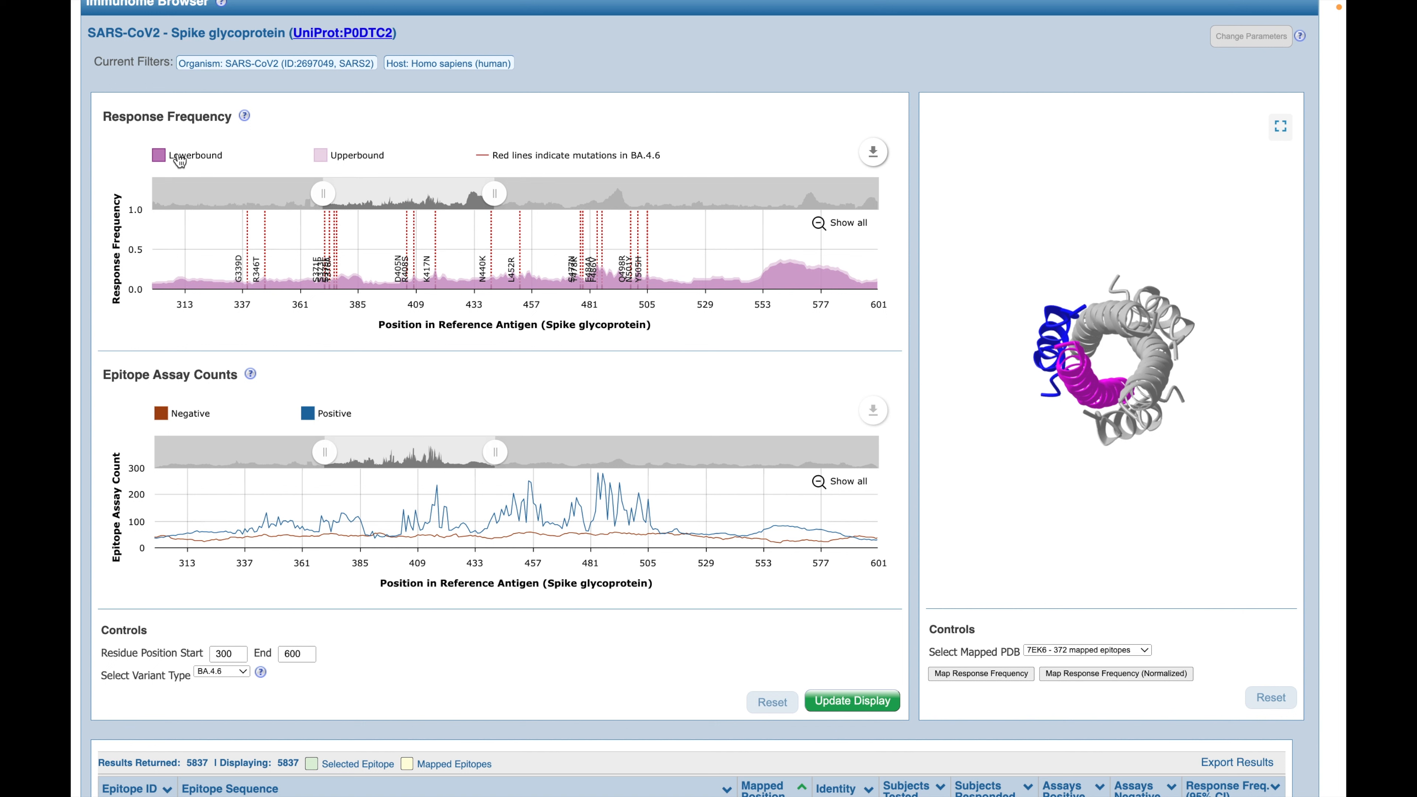
left_click(182, 160)
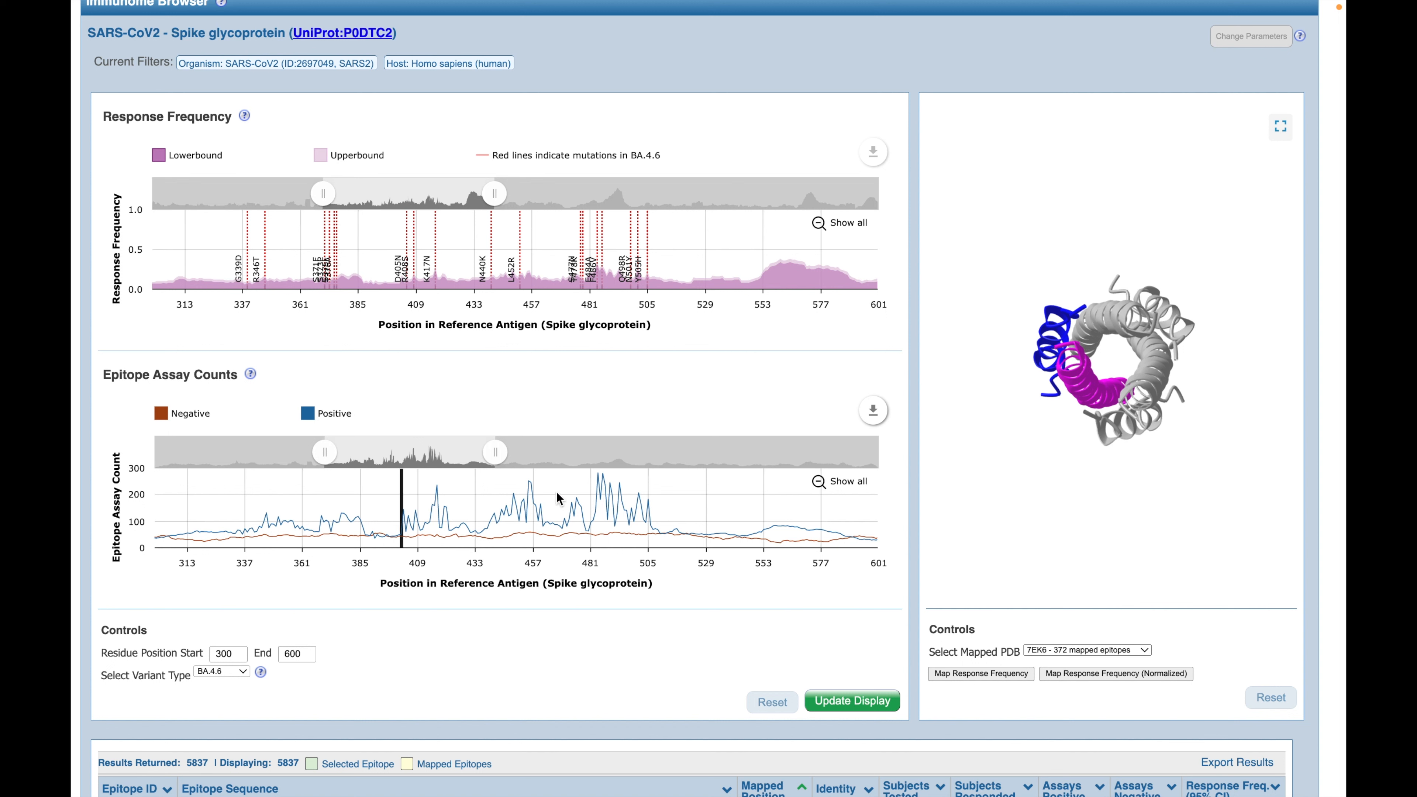
mouse_move(611, 504)
left_click_drag(605, 501, 600, 501)
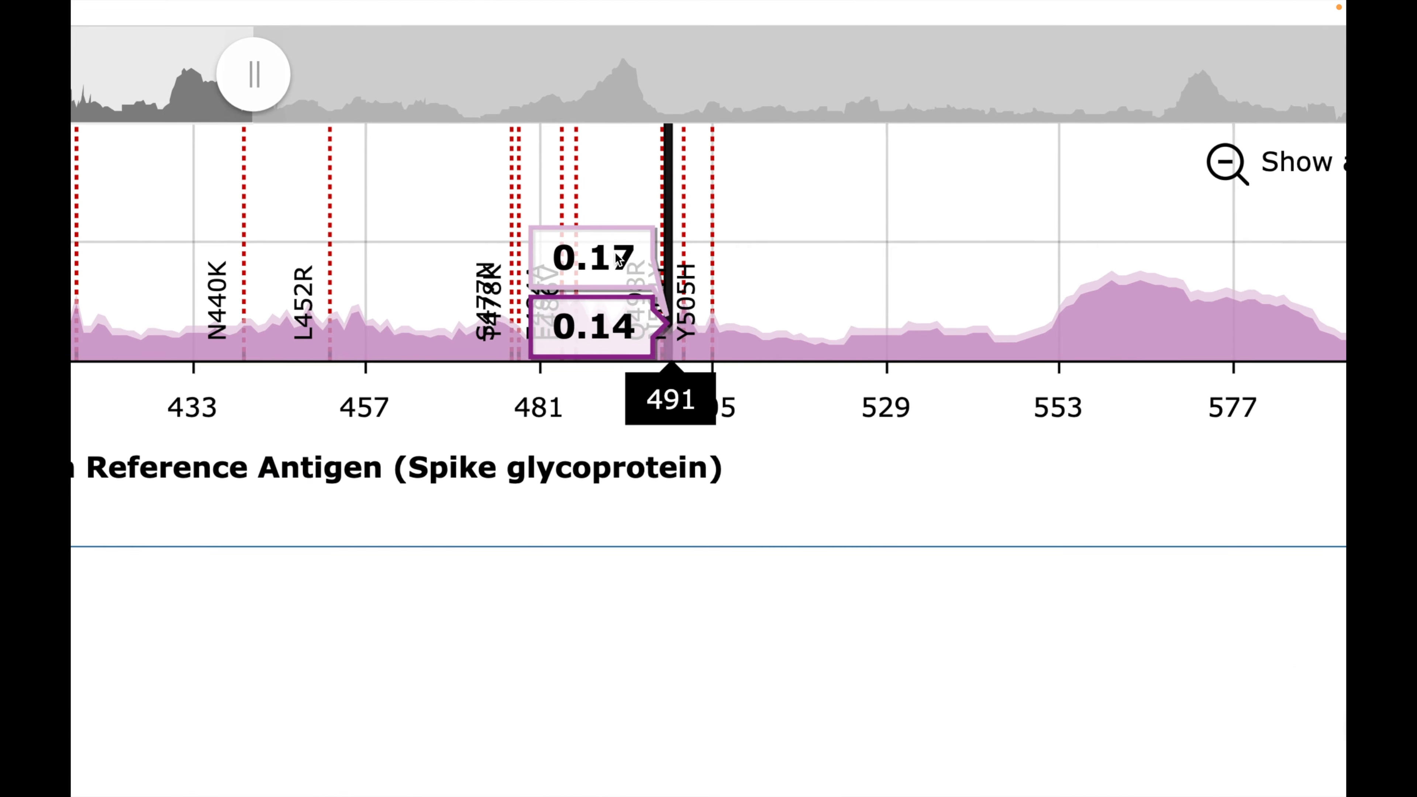
scroll(547, 505, "up", 2)
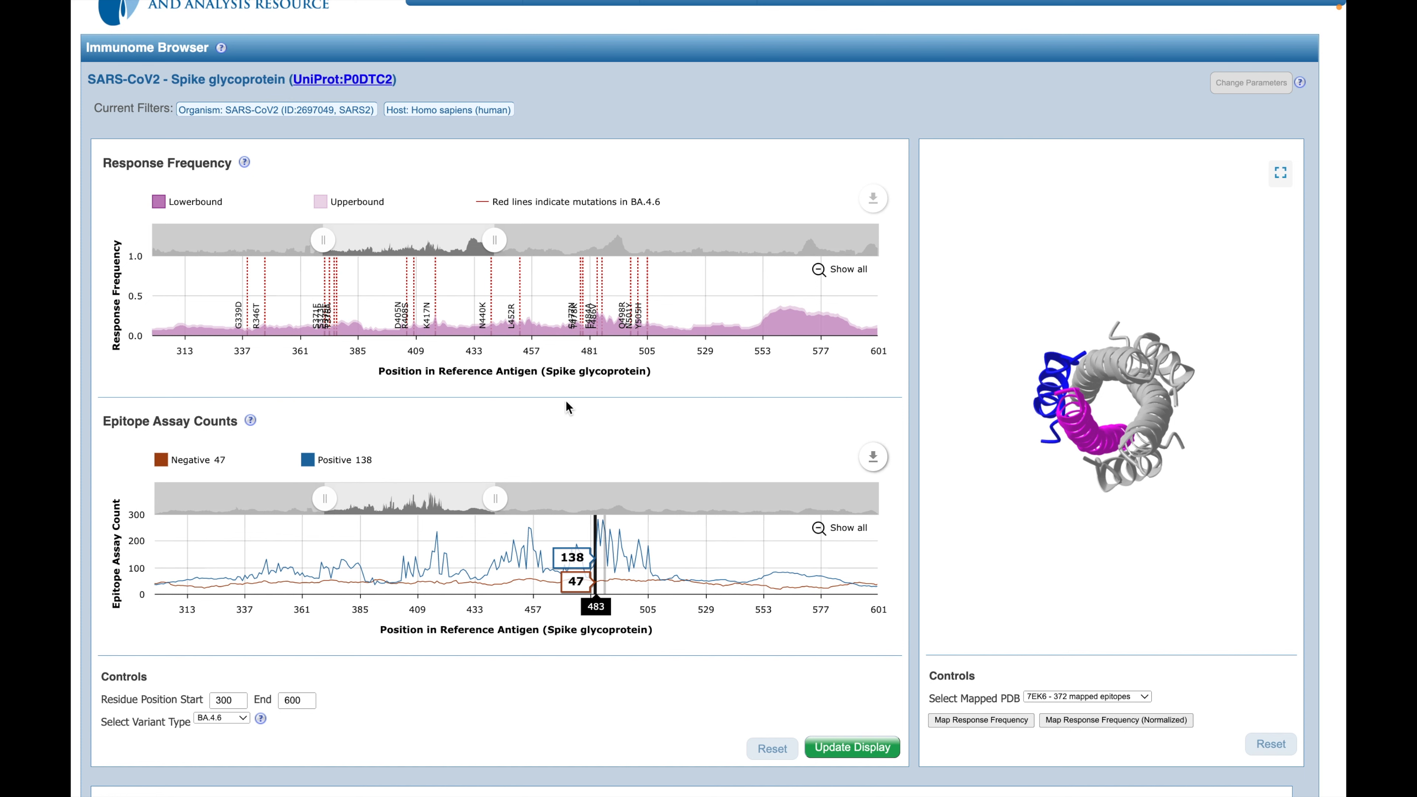
Step: Change the variant type to AY.43 and update the display
scroll(566, 407, "down", 1)
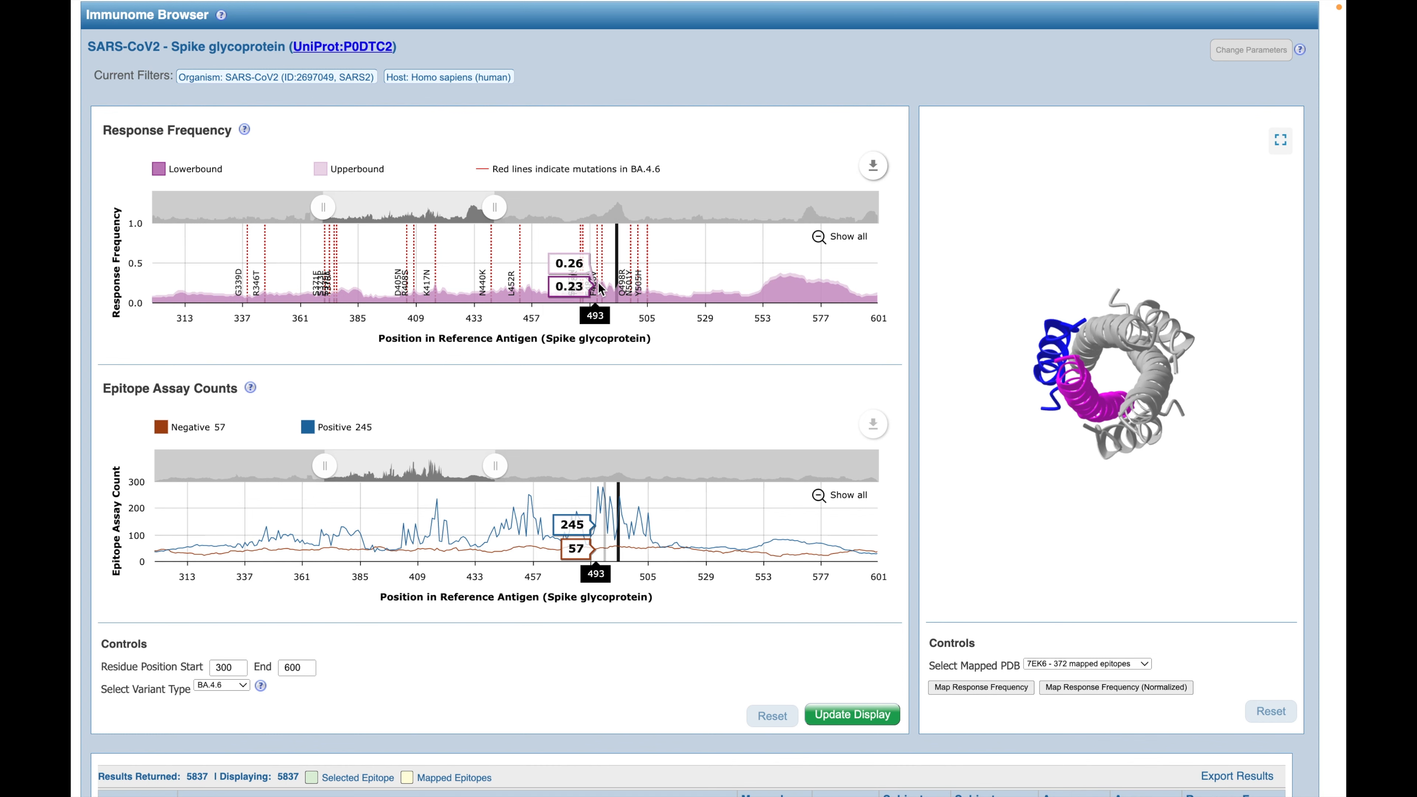
left_click(231, 688)
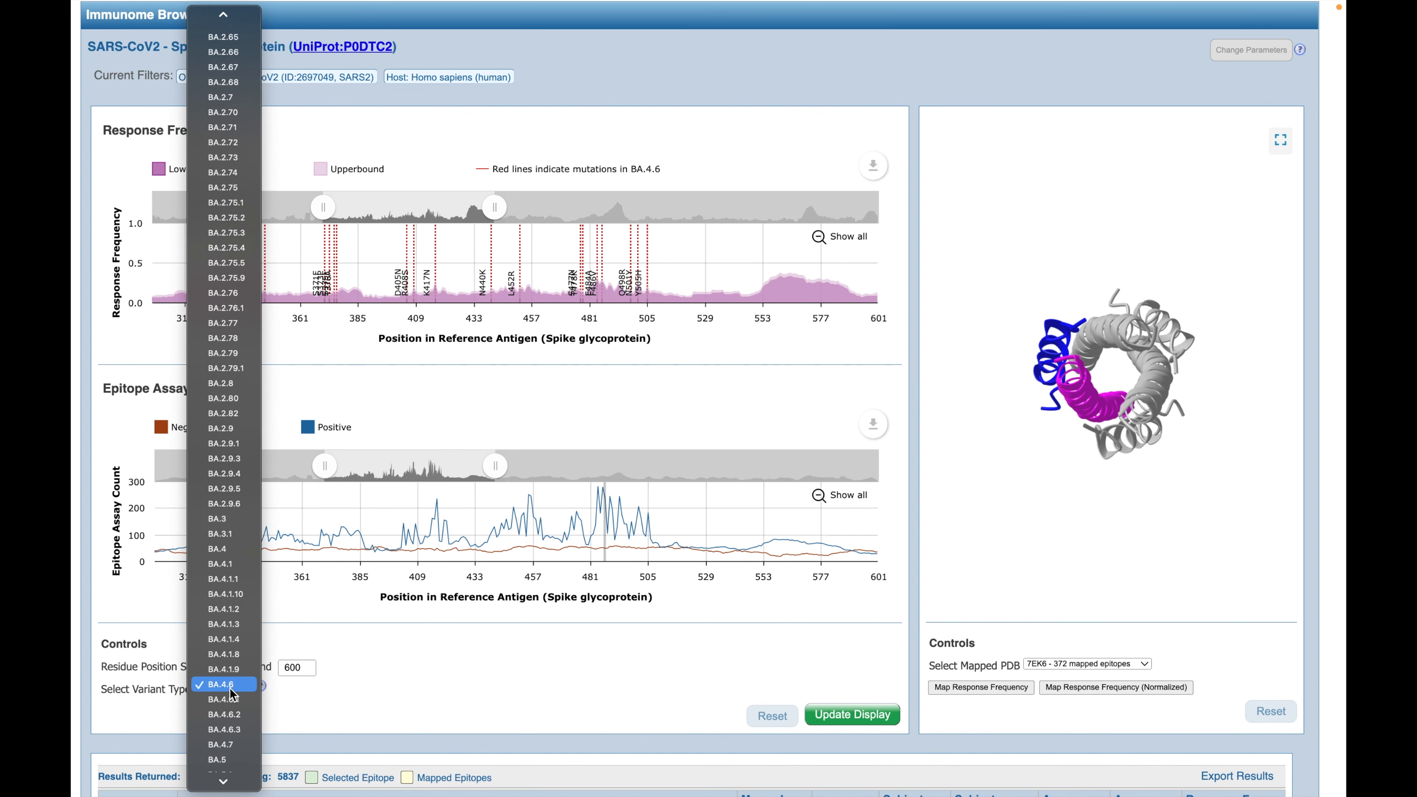
scroll(240, 156, "up", 10)
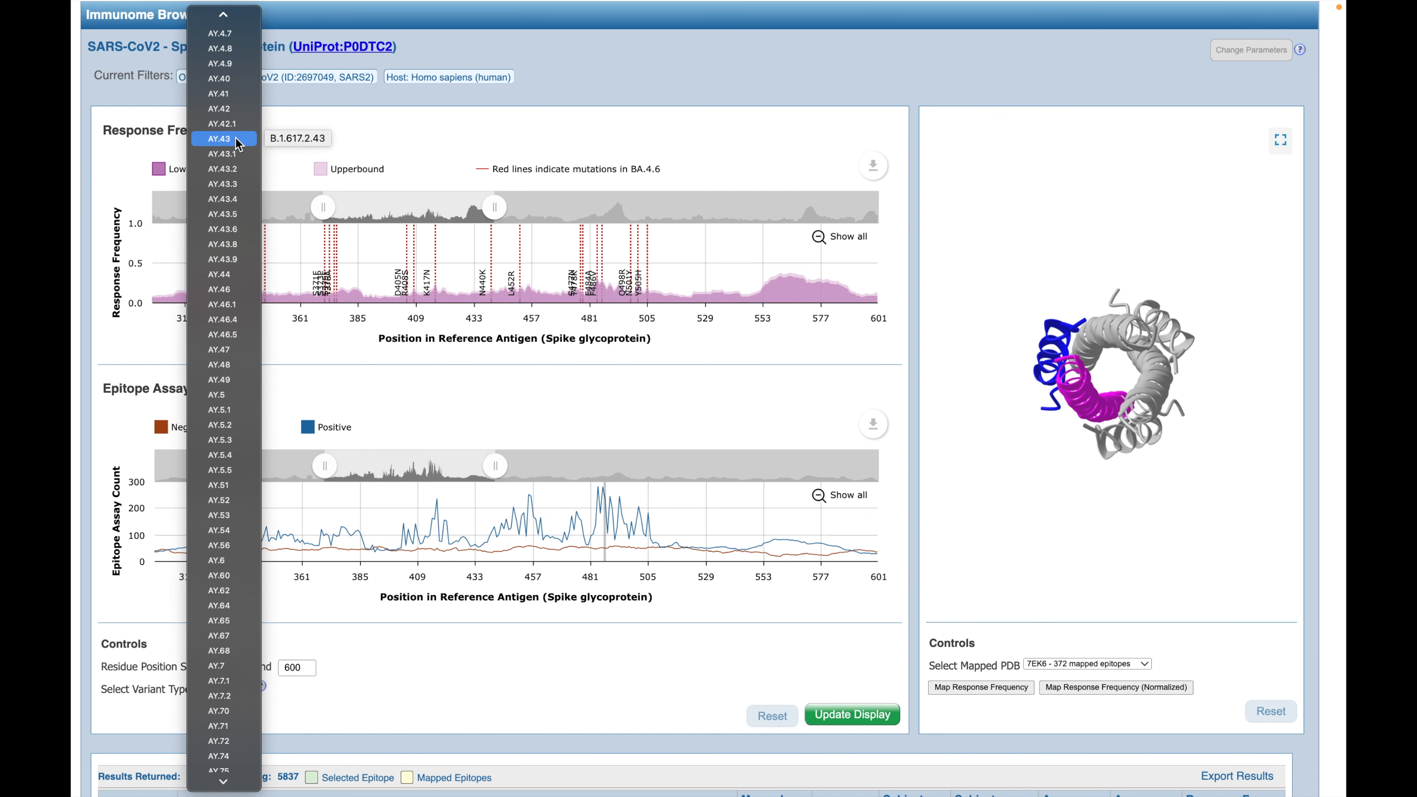
key("Escape")
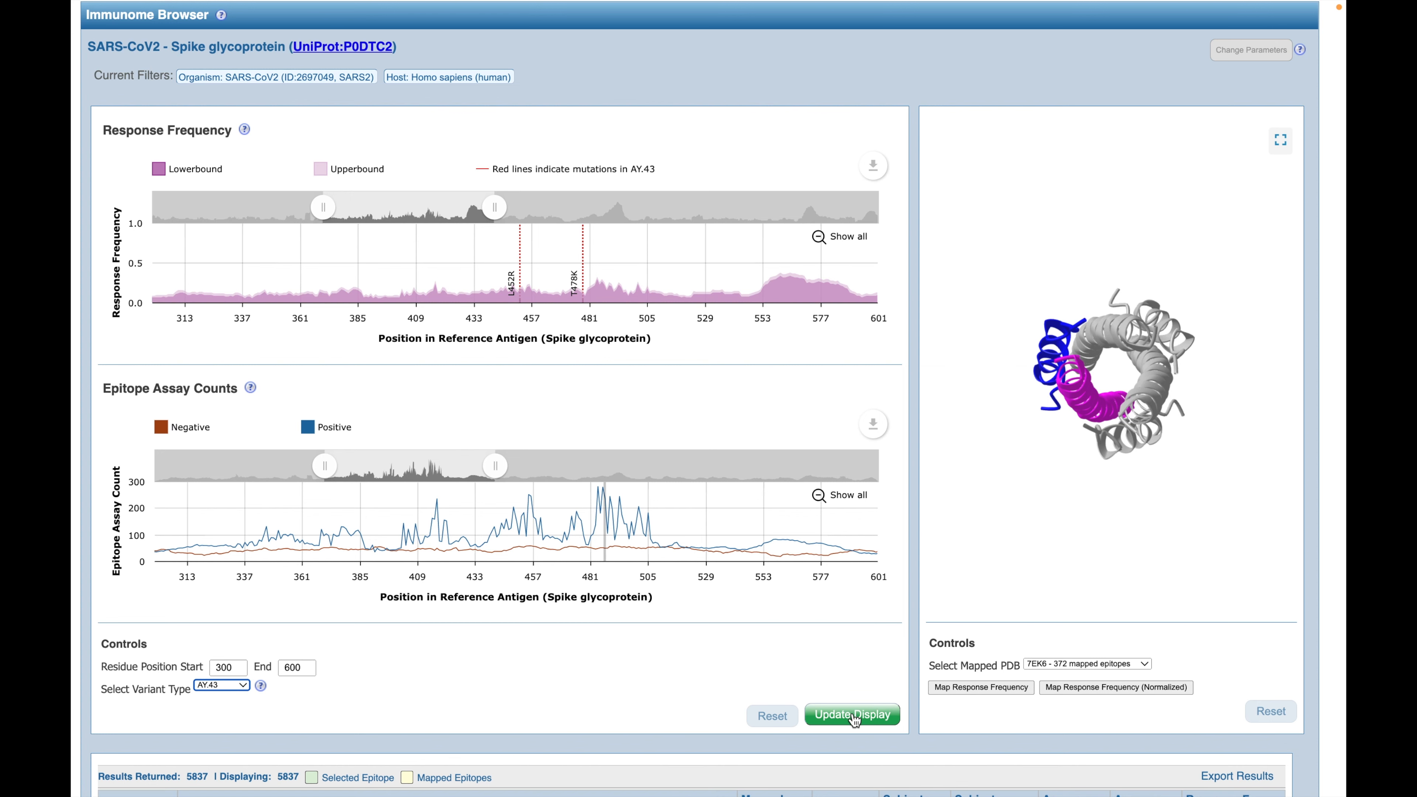
left_click(853, 717)
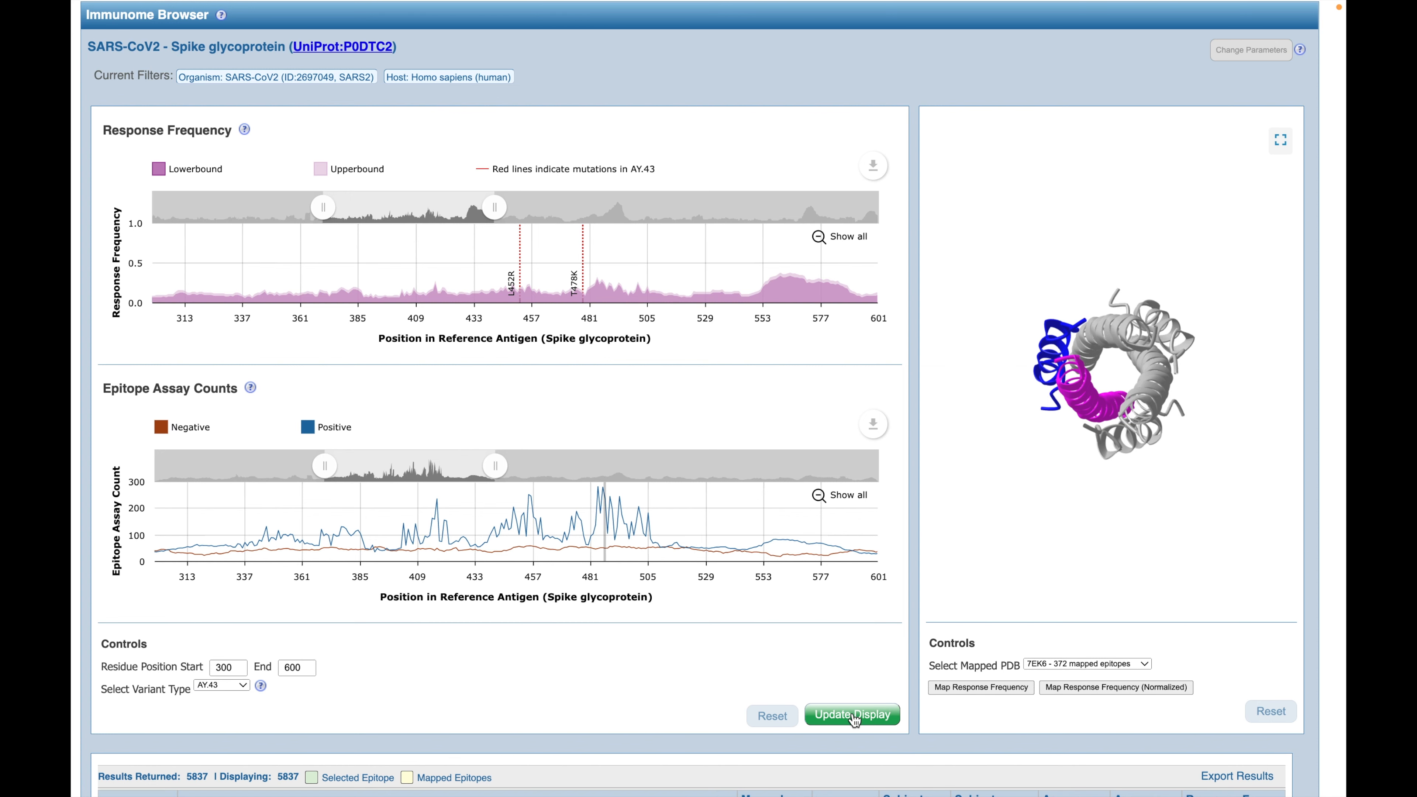